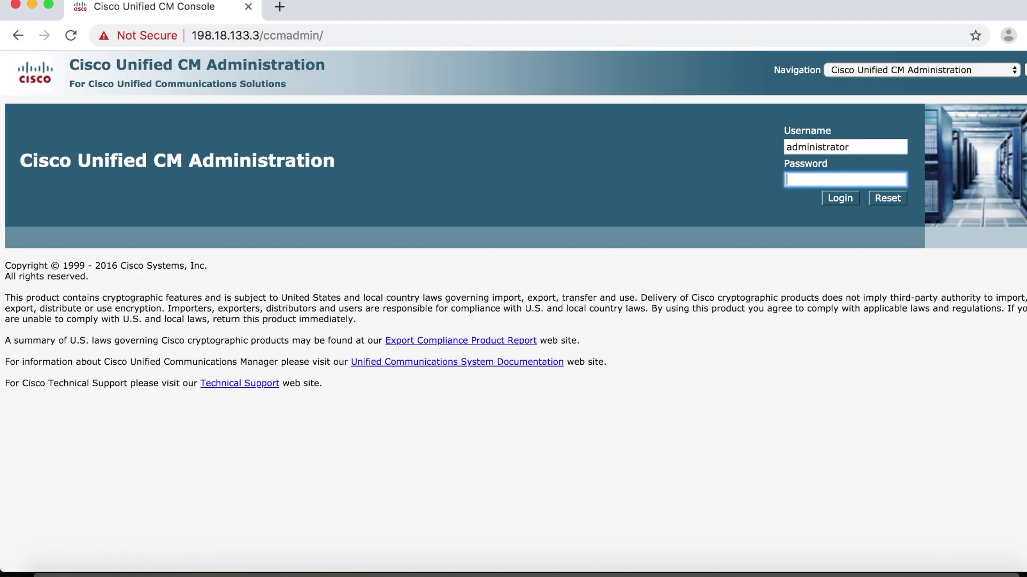
- Log in with the administrator password and list the six existing trunks under Device > Trunk
type("dCloud123!")
key("Return")
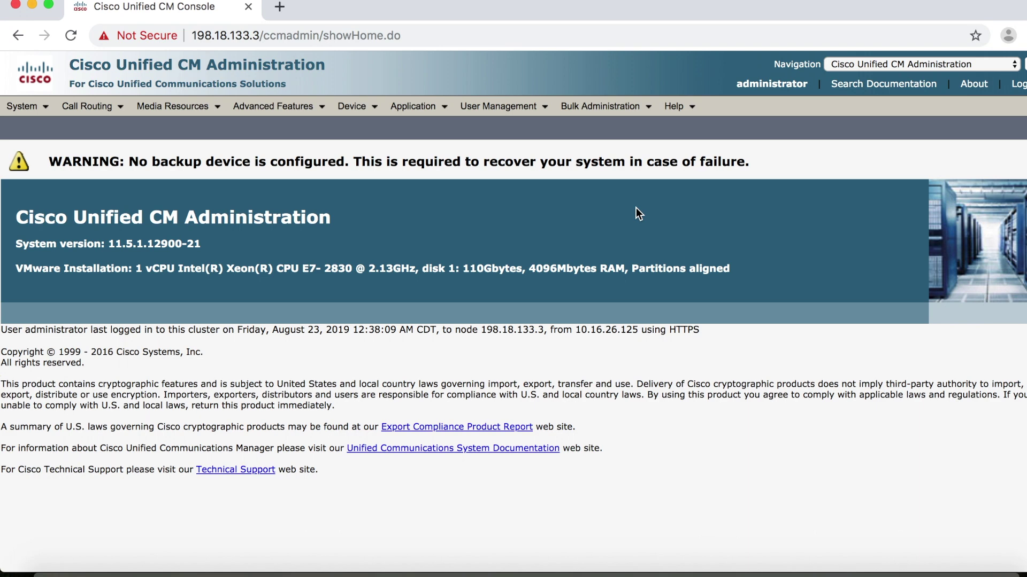
mouse_move(353, 107)
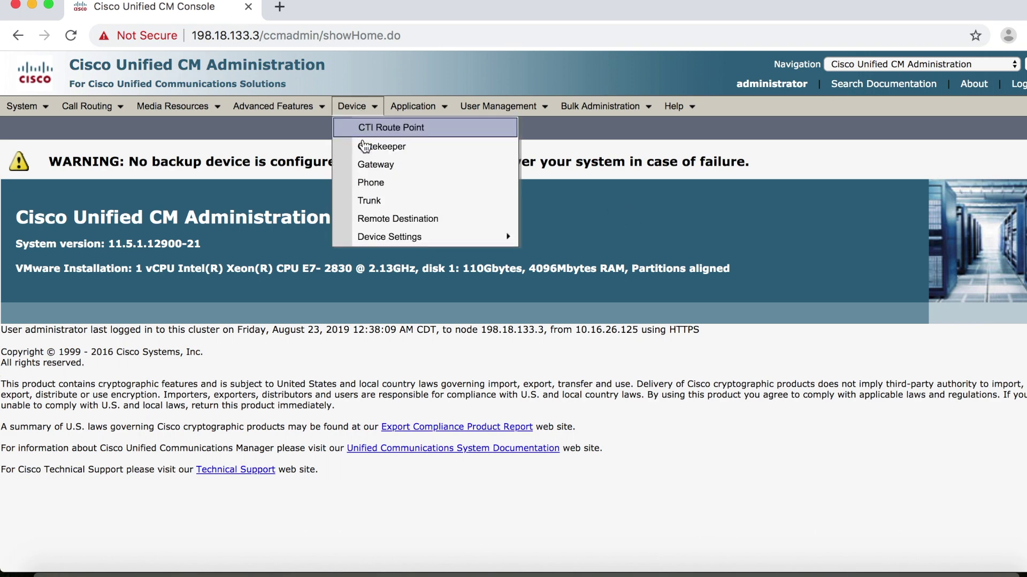
left_click(370, 201)
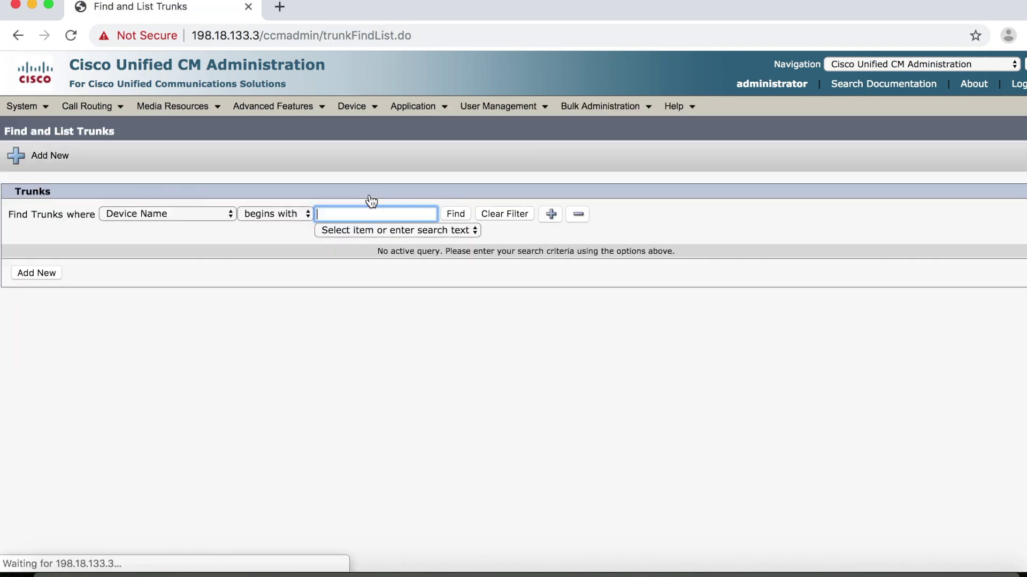
left_click(457, 216)
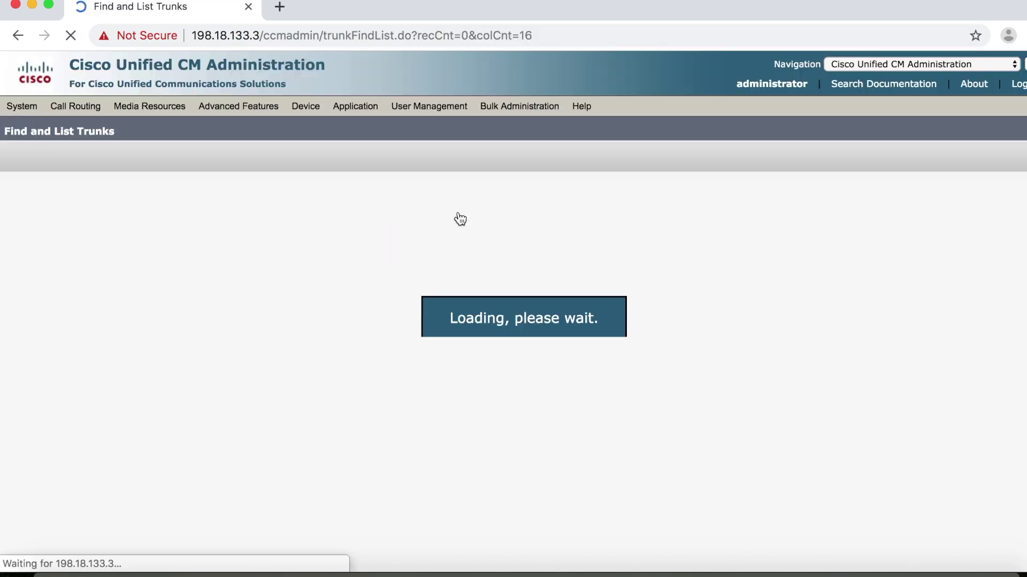
scroll(374, 395, "down", 1)
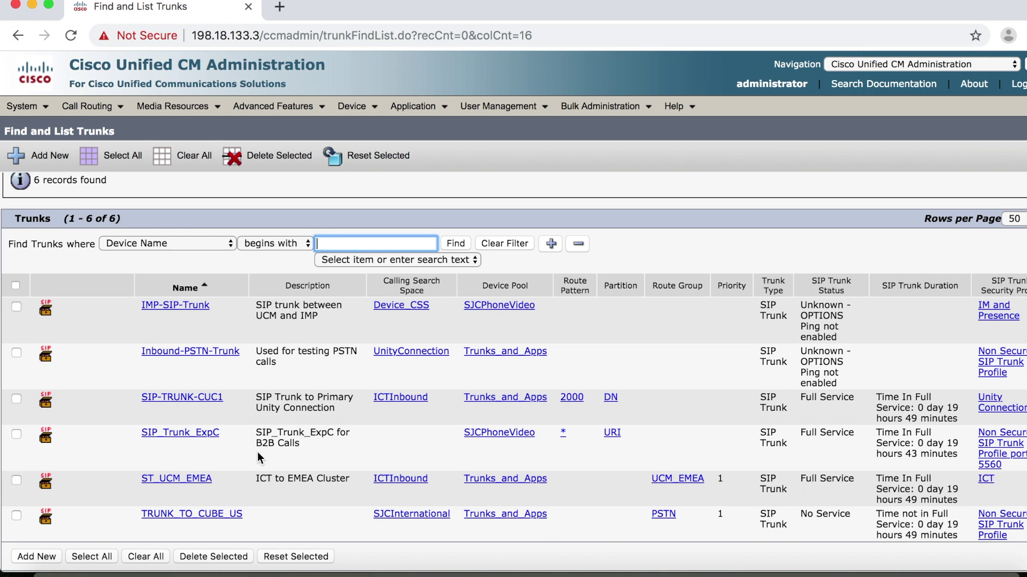
- Add a new trunk of type SIP Trunk, keeping SIP protocol and the default service type
left_click(48, 558)
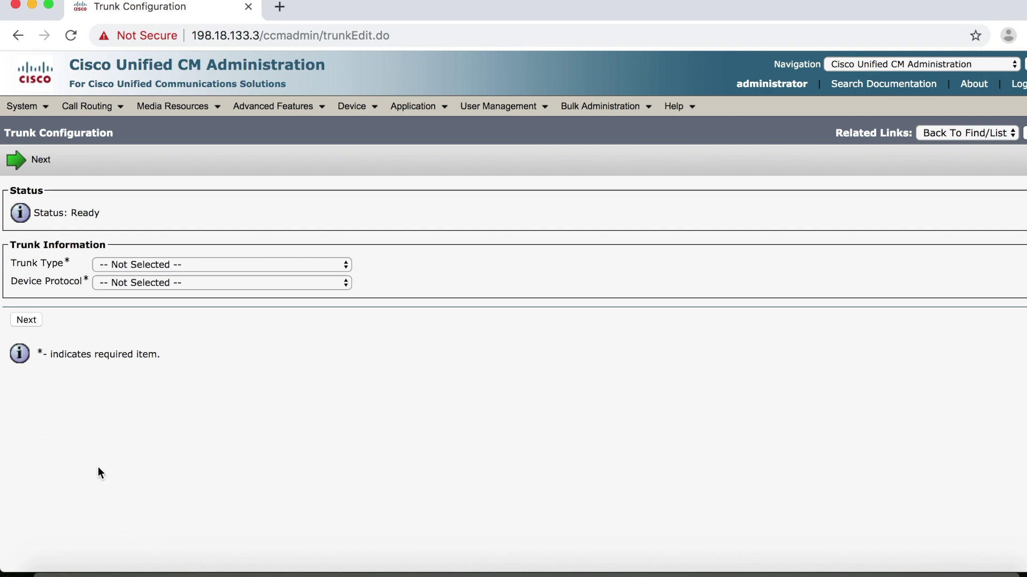
left_click(228, 265)
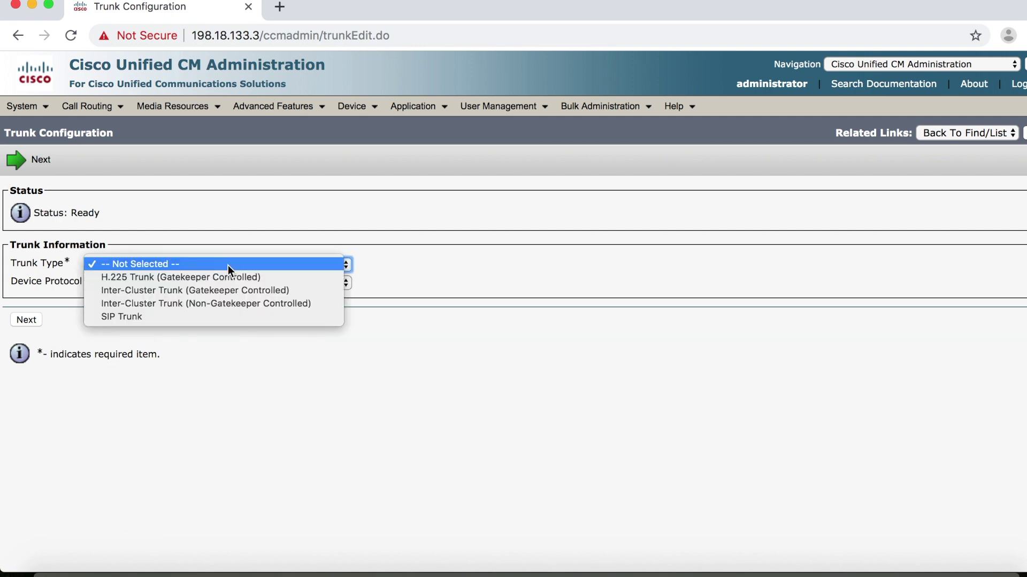
left_click(200, 318)
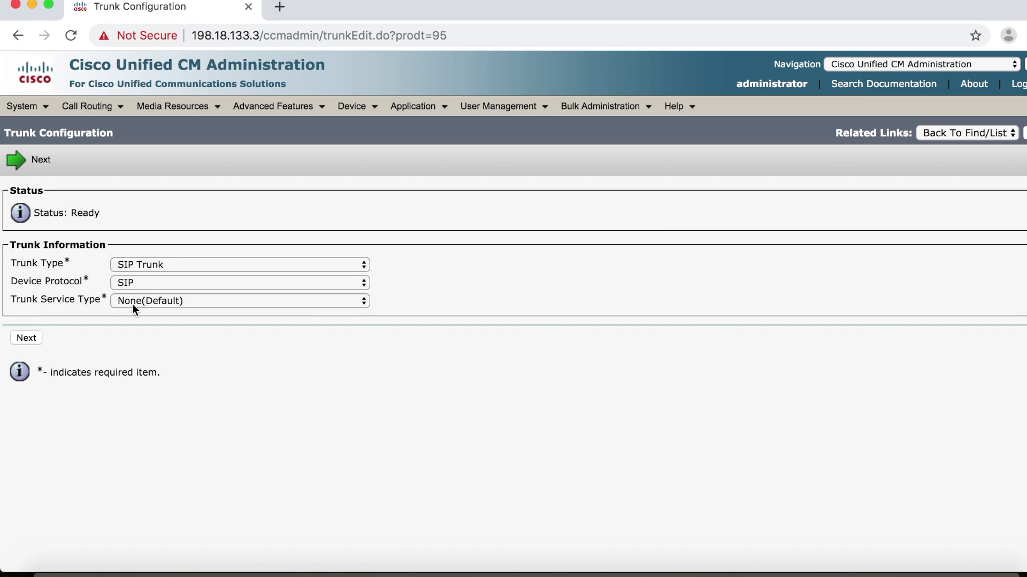
left_click(34, 339)
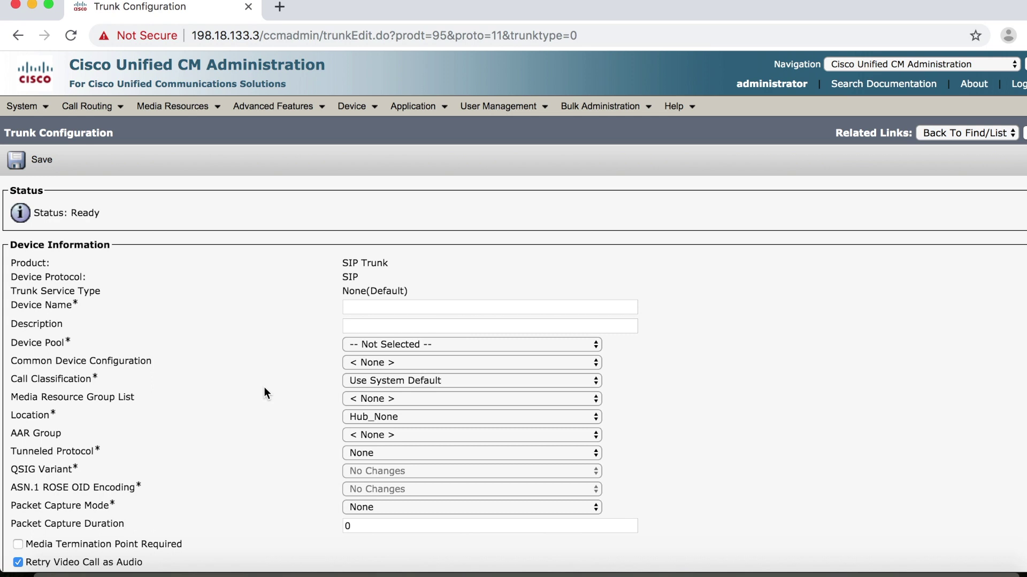
- Name the trunk Rendezvous_CMS_Trunk and assign it to the RTPPhoneVideo device pool
left_click(366, 308)
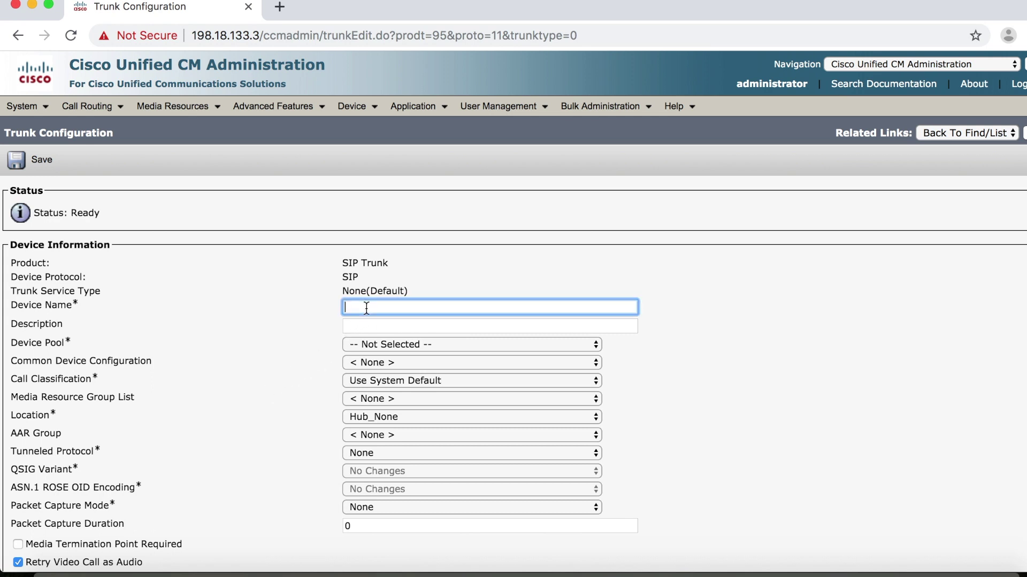
type("Rendezvous_CMS_Trunk")
left_click(369, 327)
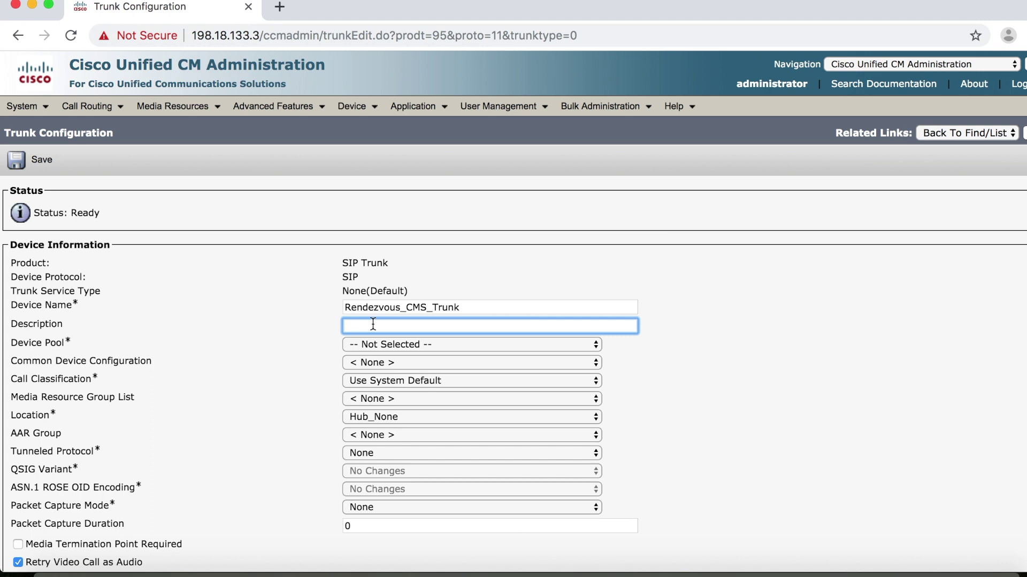
left_click(377, 343)
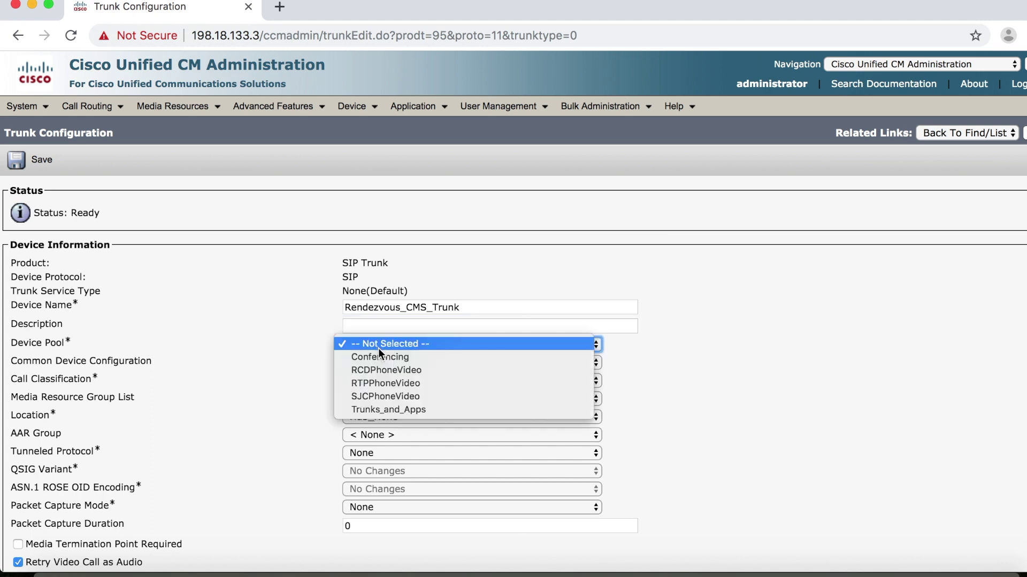
left_click(394, 383)
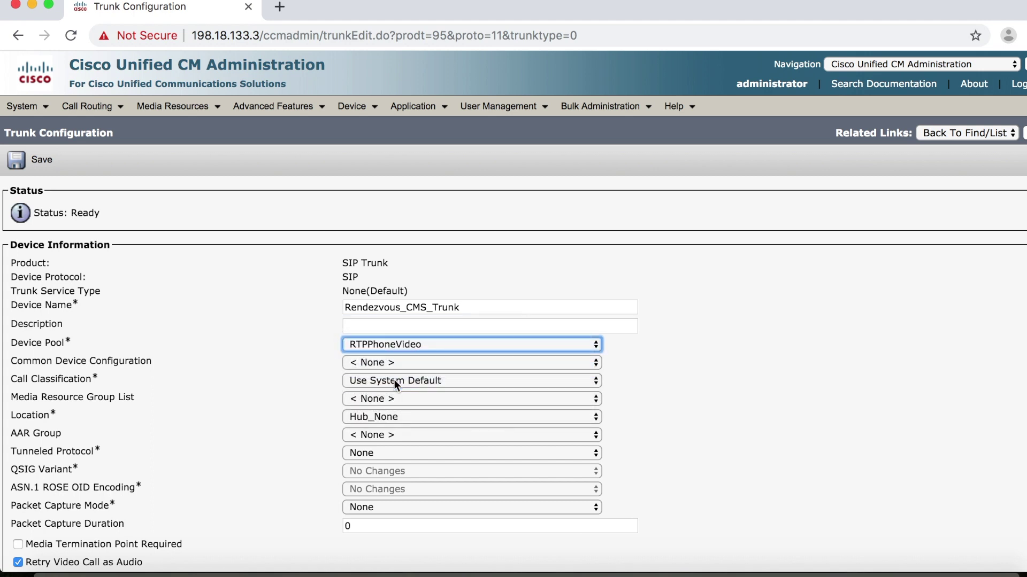
scroll(393, 379, "down", 5)
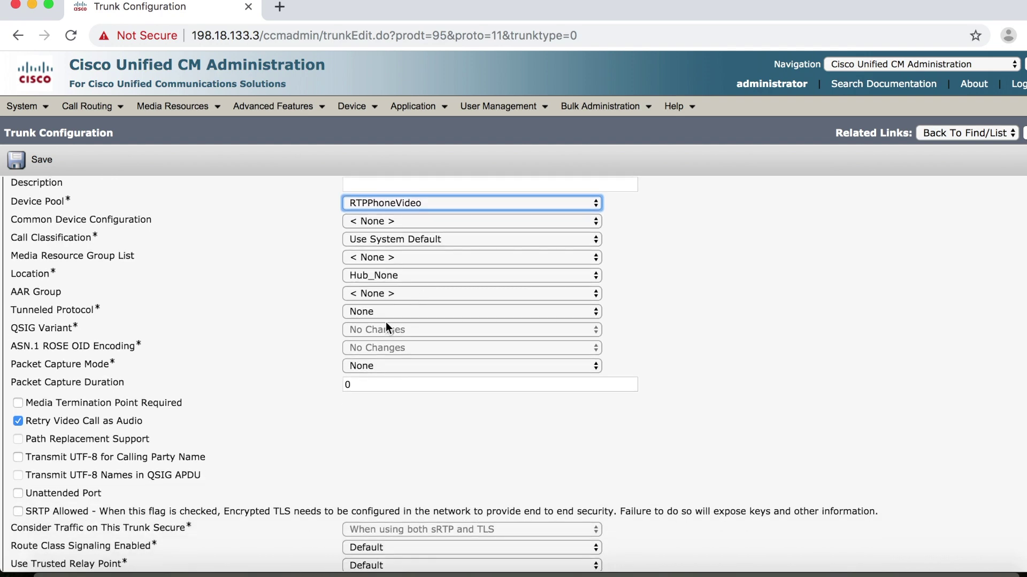
scroll(415, 377, "down", 5)
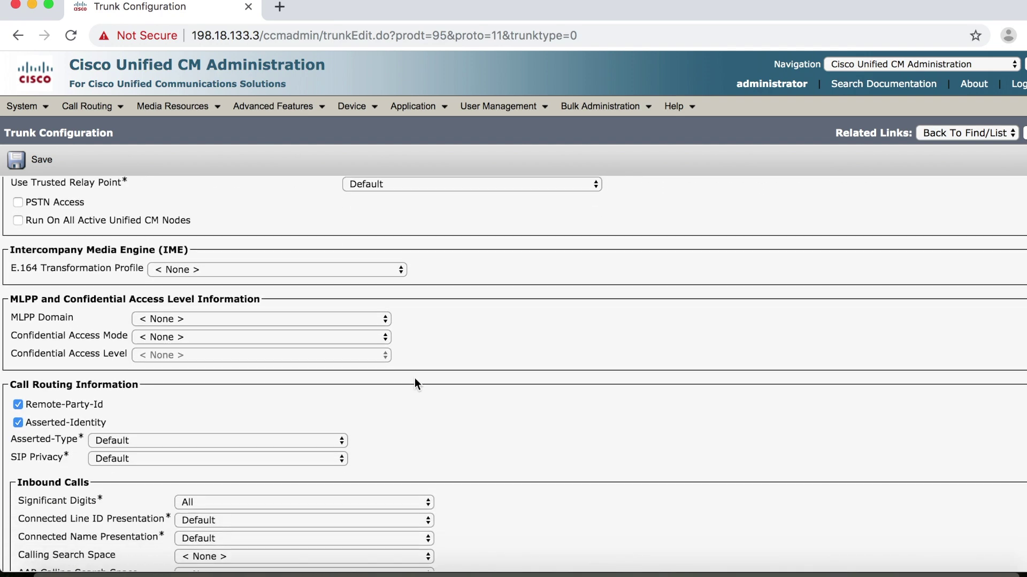
scroll(415, 380, "down", 8)
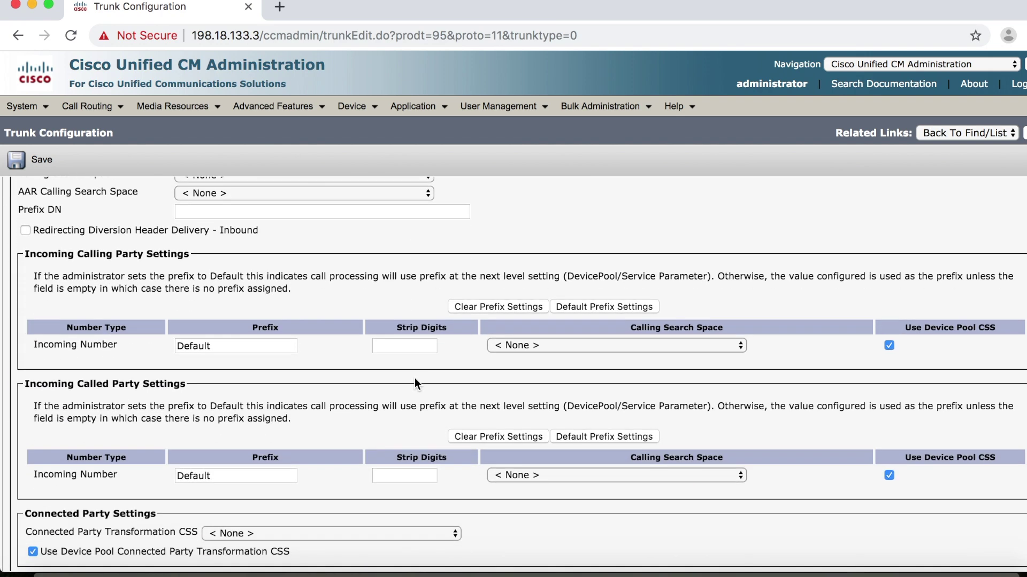
scroll(415, 377, "down", 7)
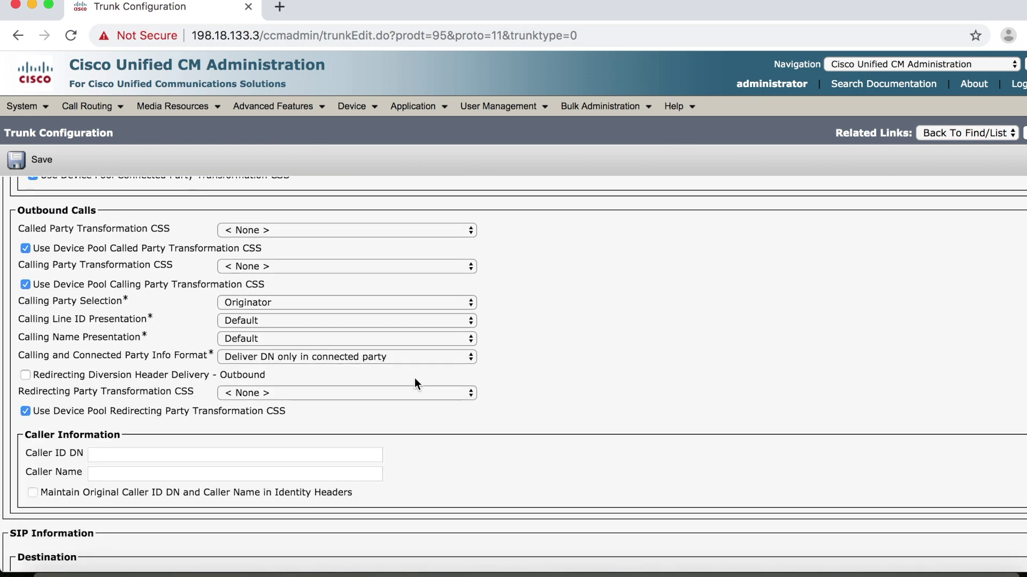
scroll(415, 384, "down", 3)
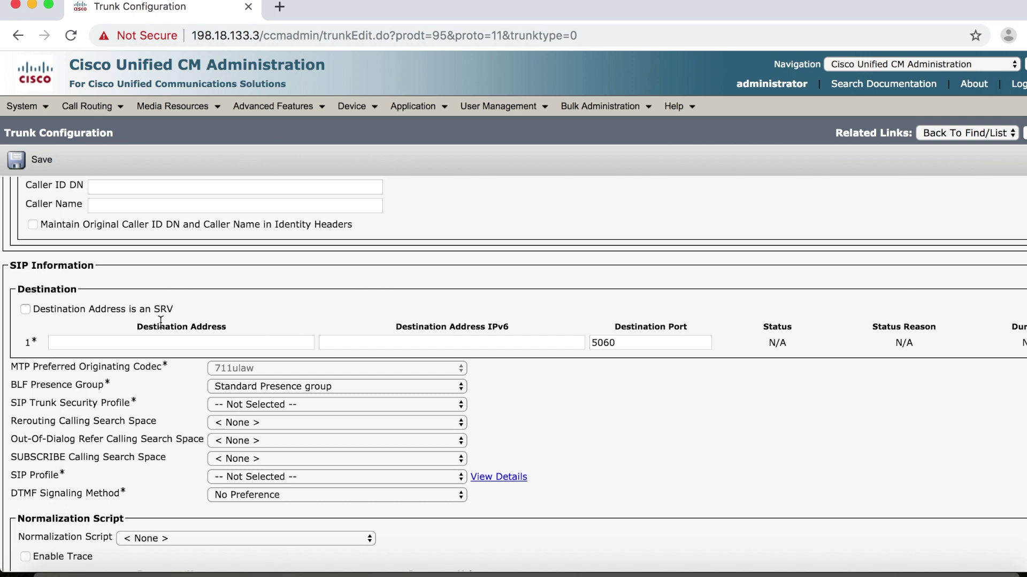
- Set the trunk destination address to 198.18.134.185, keeping port 5060
left_click(144, 339)
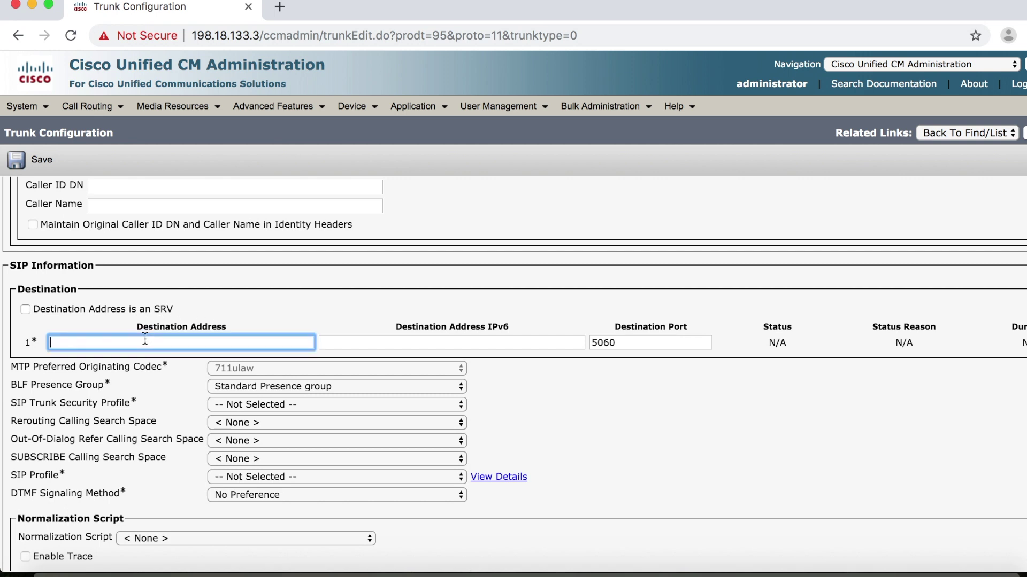
type("198.18.134.185")
left_click(624, 343)
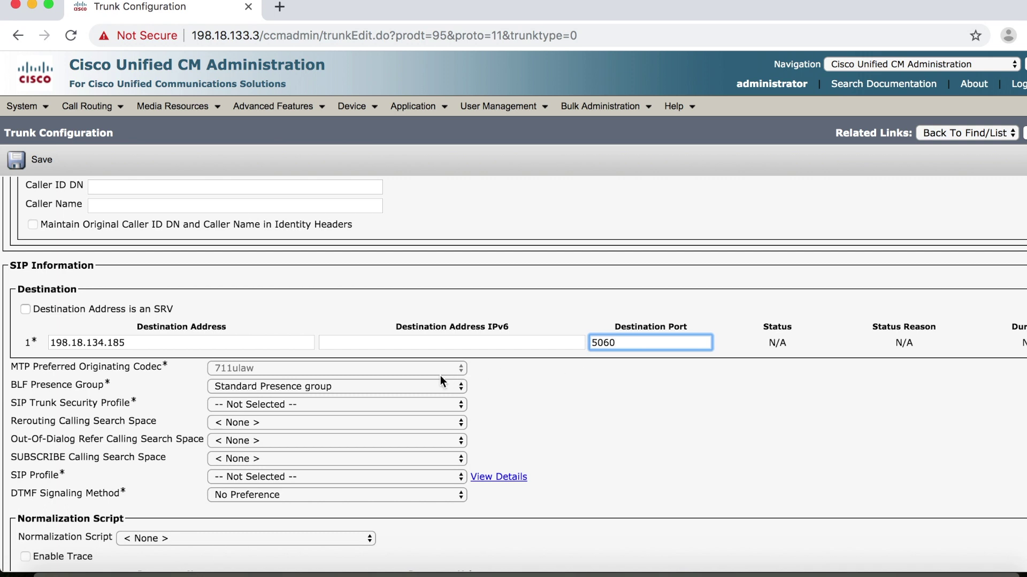
- Apply the Non Secure SIP Trunk Profile and TelePresence Conferencing SIP profile, then save the trunk
left_click(382, 405)
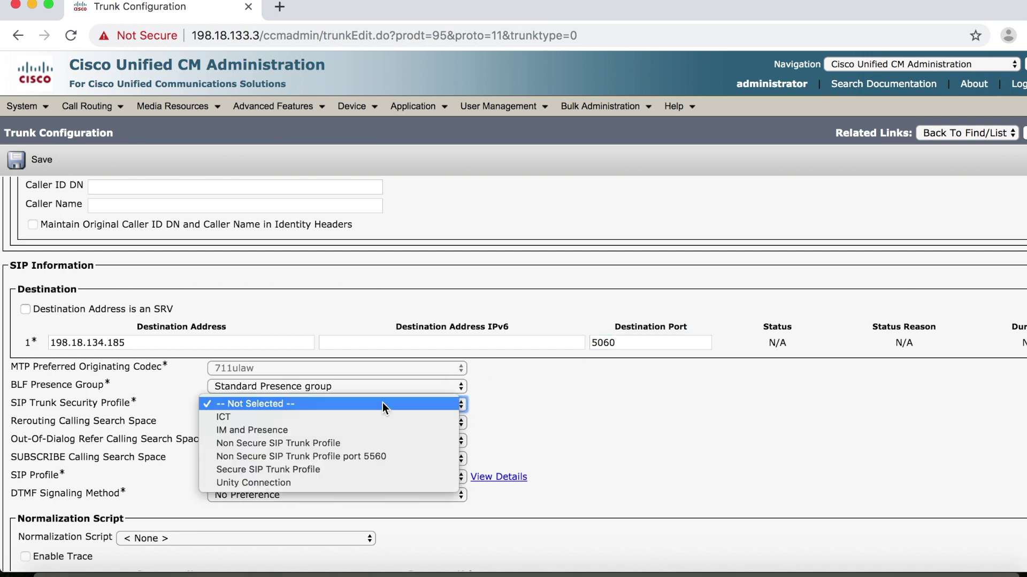
left_click(351, 444)
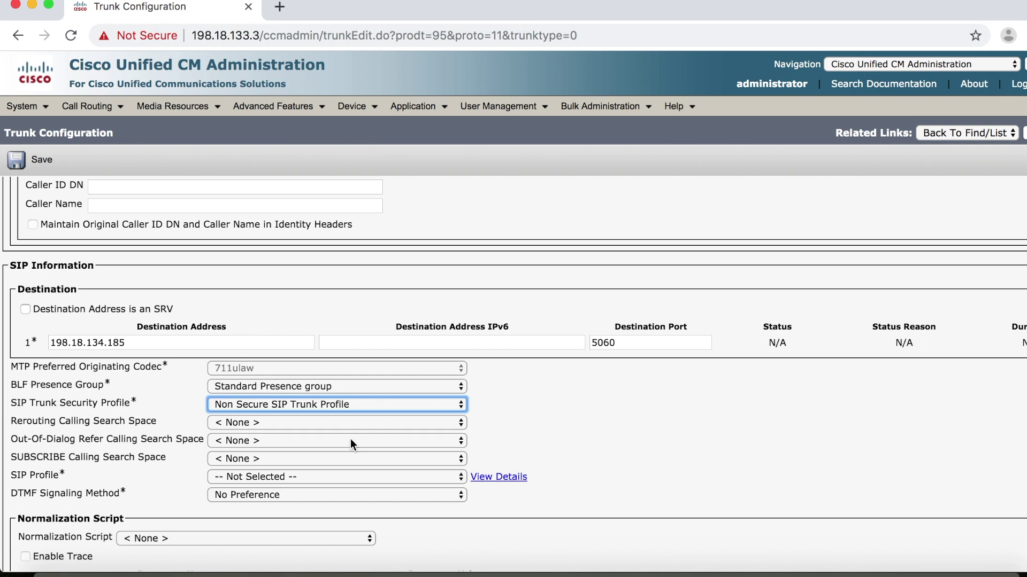
left_click(284, 478)
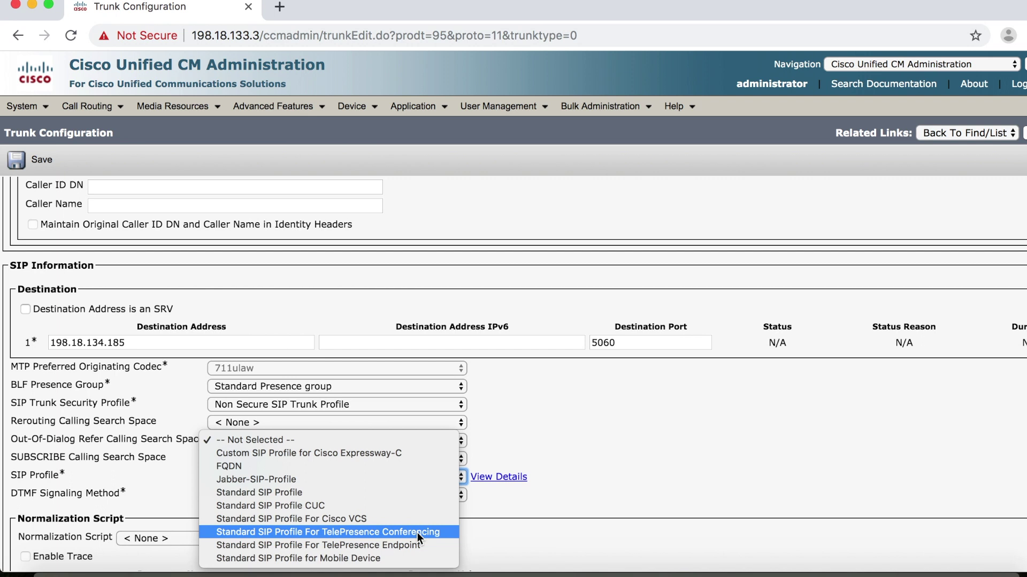
left_click(410, 531)
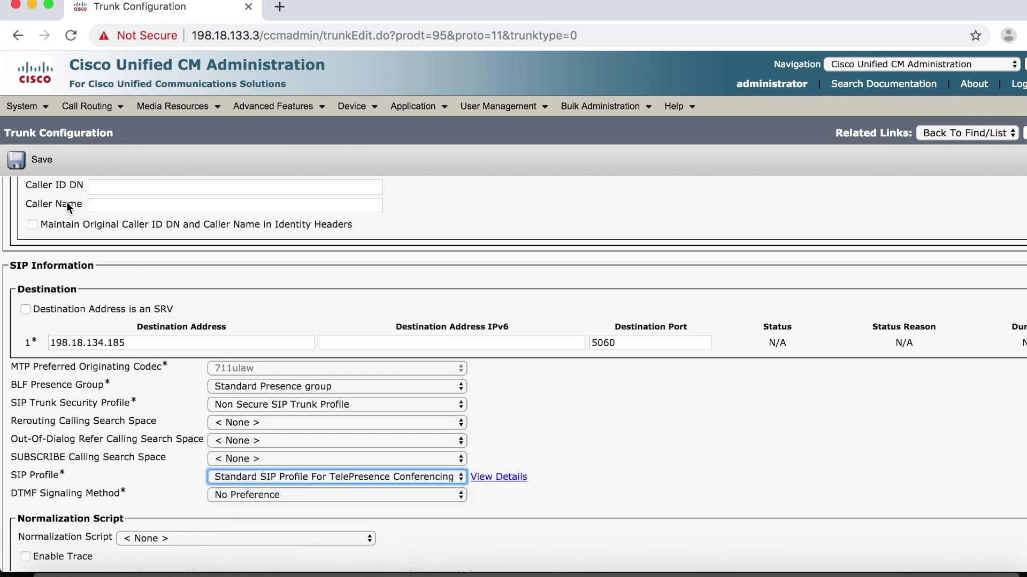
left_click(38, 162)
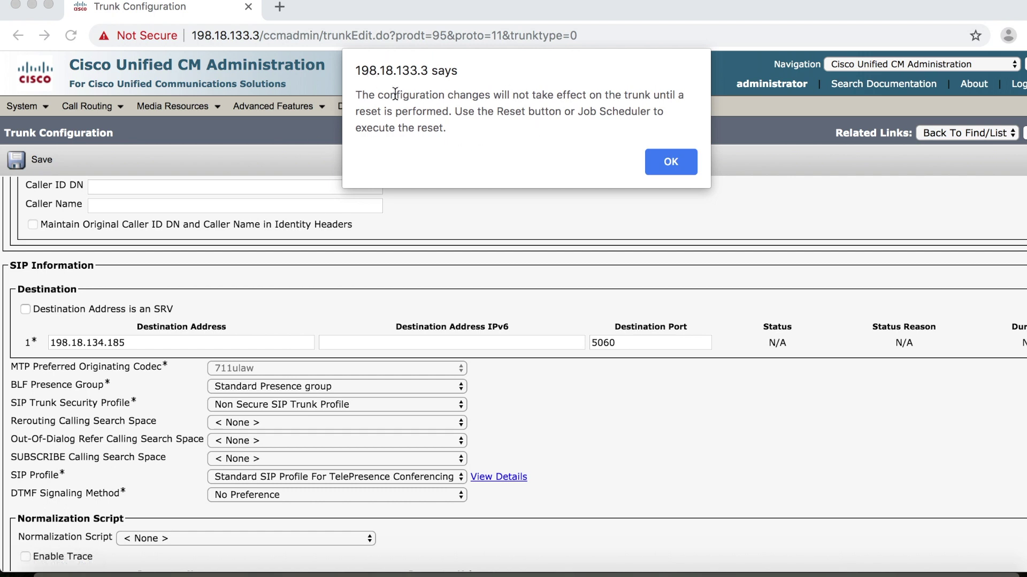
- Acknowledge the reset notice and reset Rendezvous_CMS_Trunk to apply its configuration
left_click(667, 164)
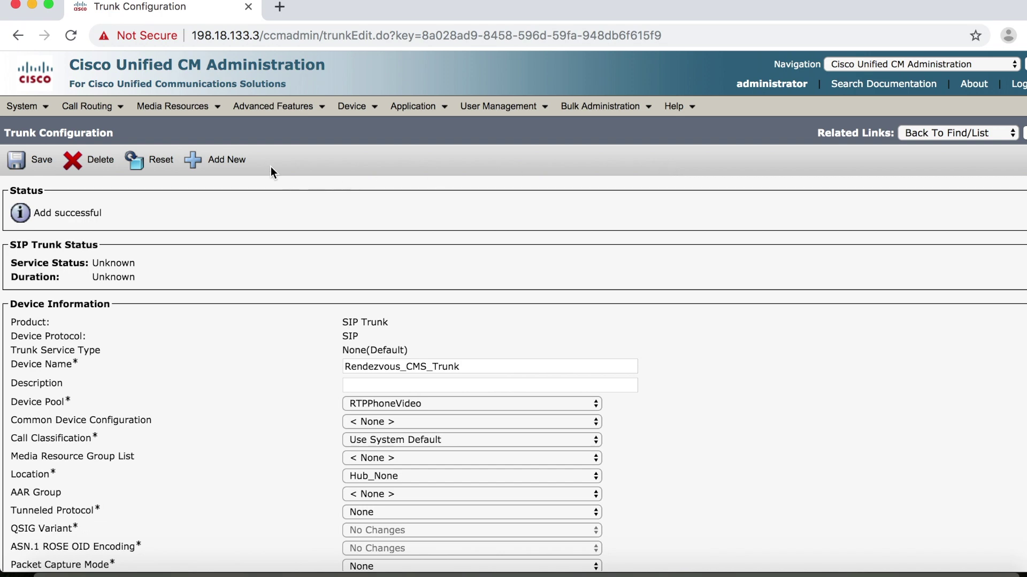
left_click(153, 158)
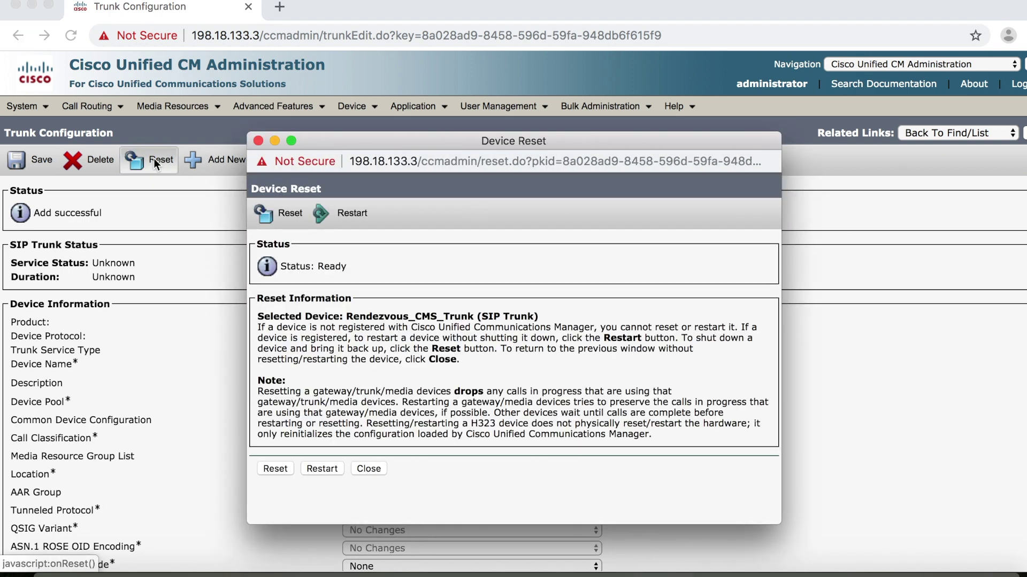
left_click(276, 469)
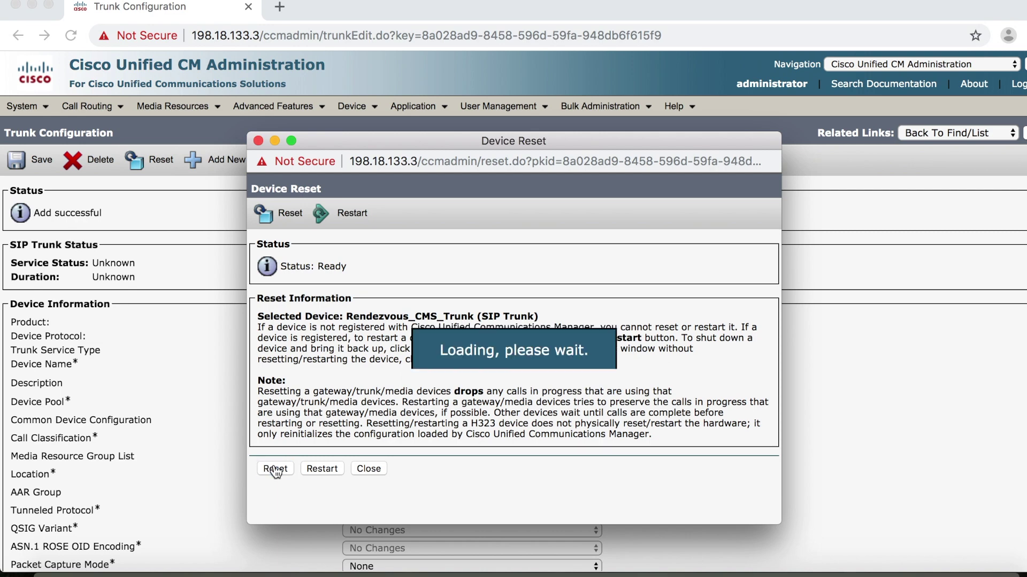
left_click(369, 470)
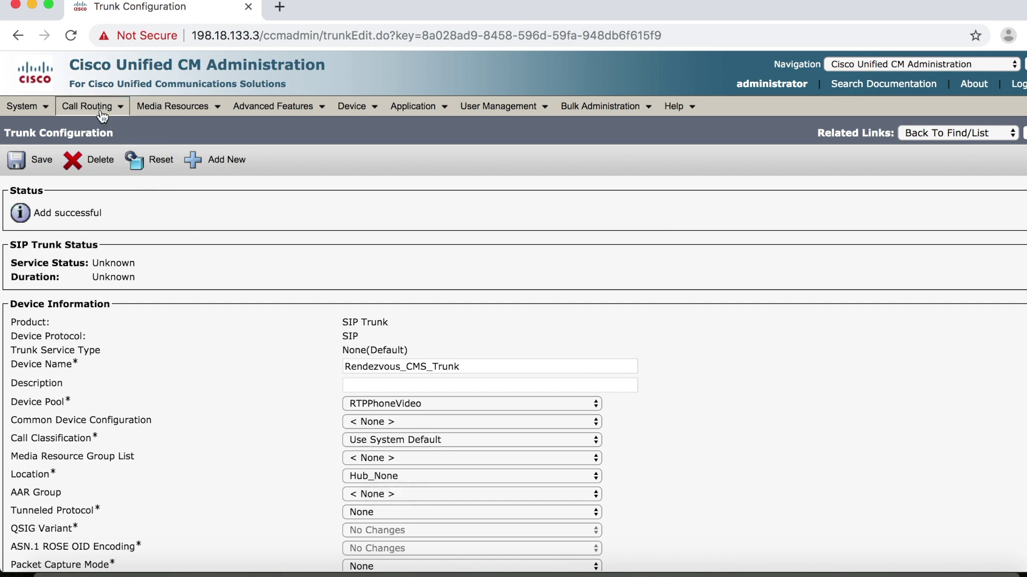
- Add and save SIP route pattern cms1.dcloud.cisco.com routed to Rendezvous_CMS_Trunk
mouse_move(88, 106)
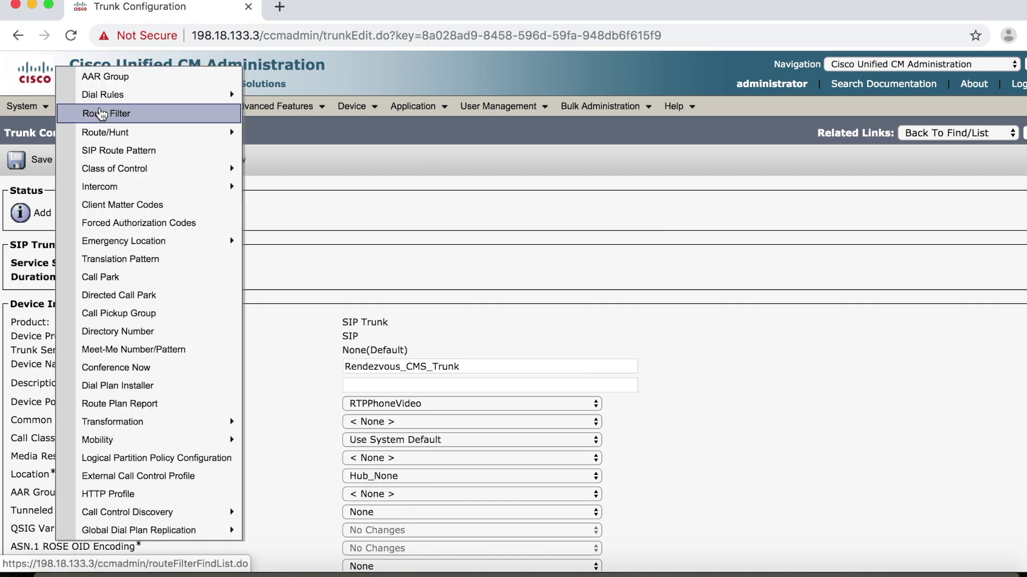
left_click(103, 153)
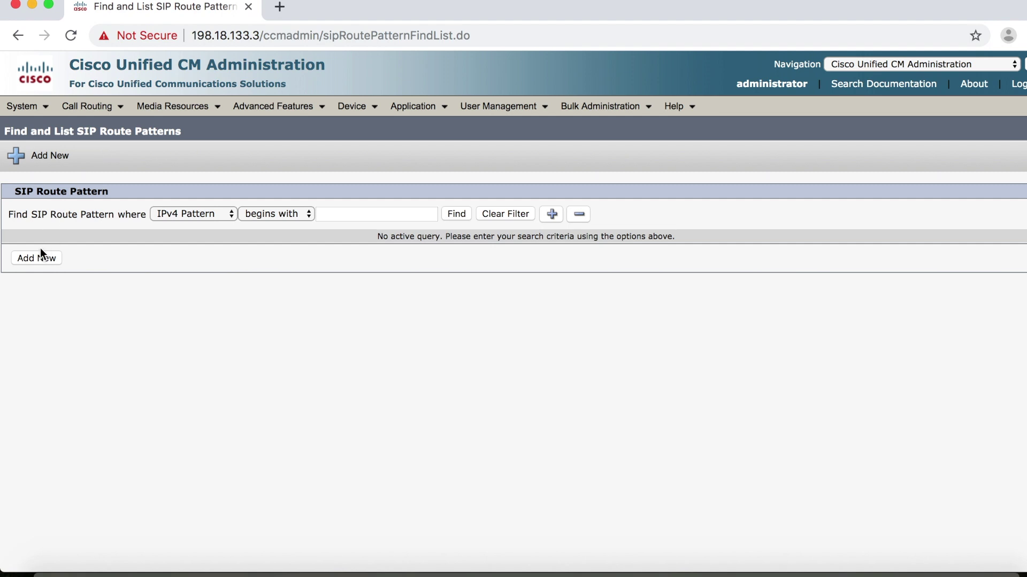
left_click(41, 257)
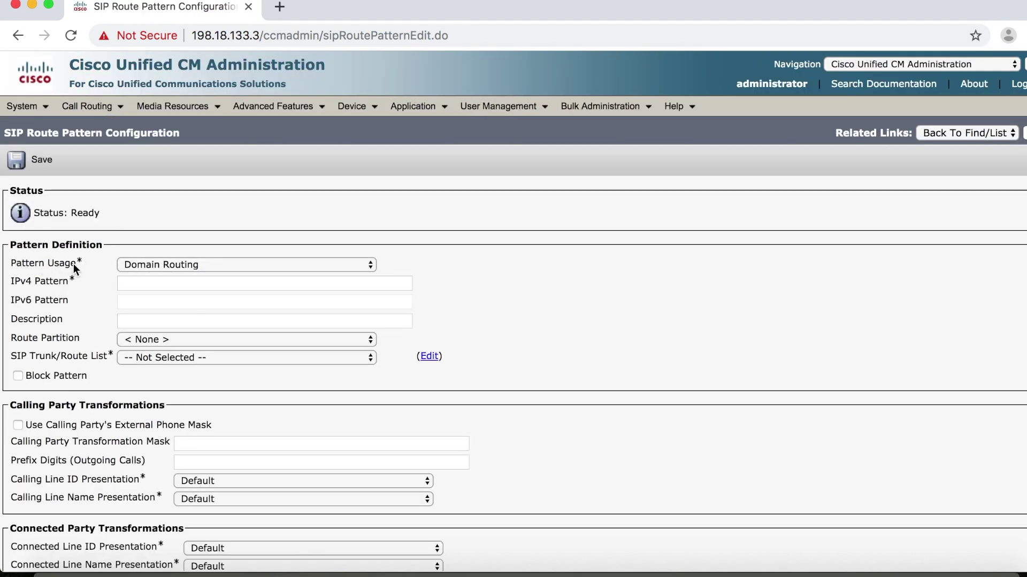
left_click(190, 283)
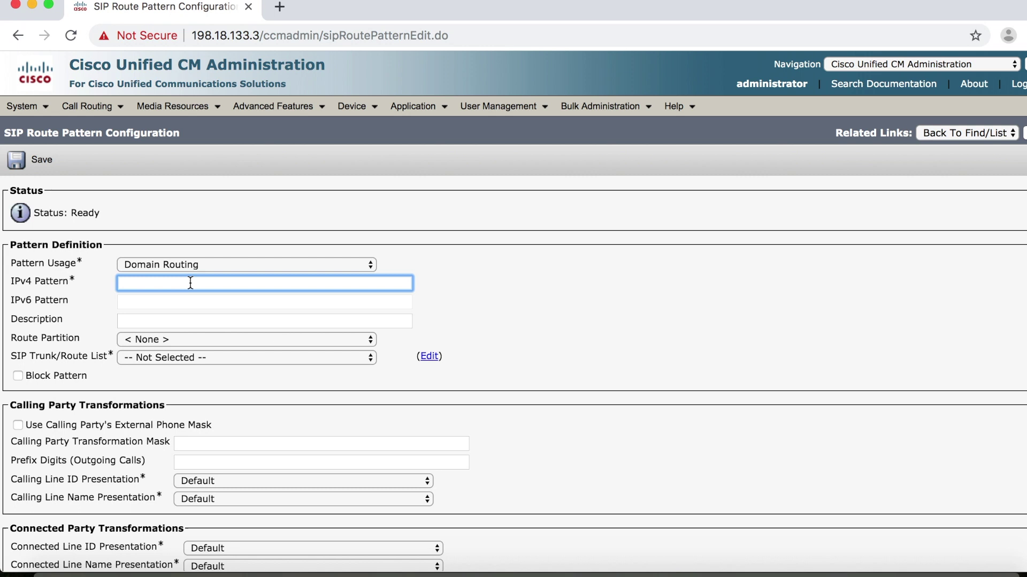
type("cms1.dcloud.cisco.com")
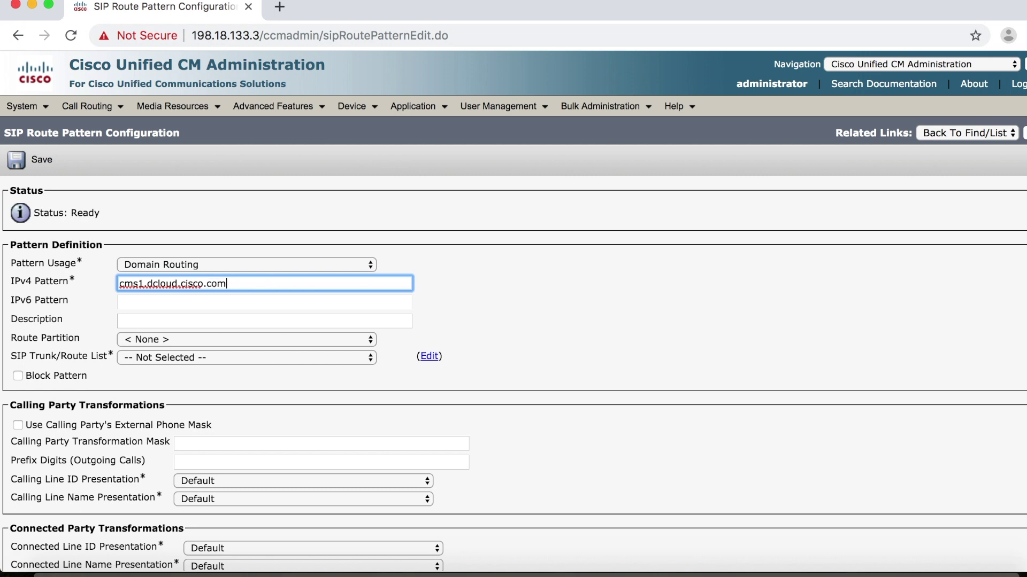
left_click(172, 357)
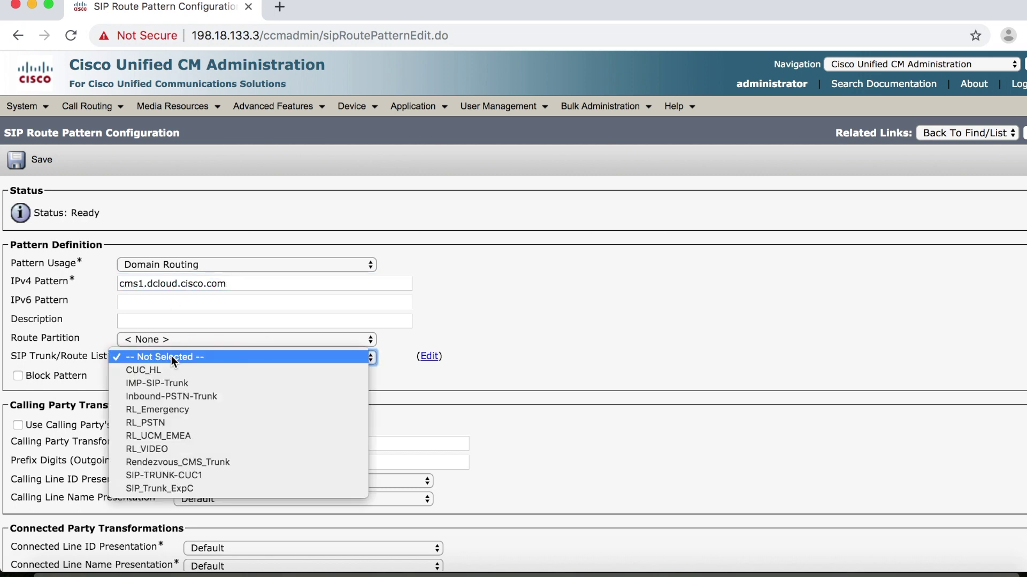
left_click(236, 461)
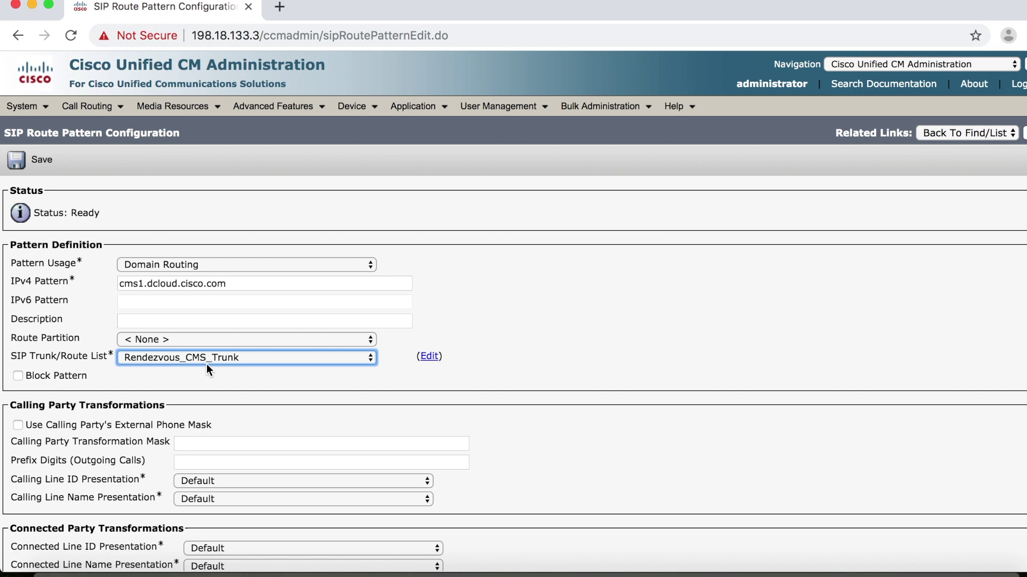
scroll(206, 364, "down", 3)
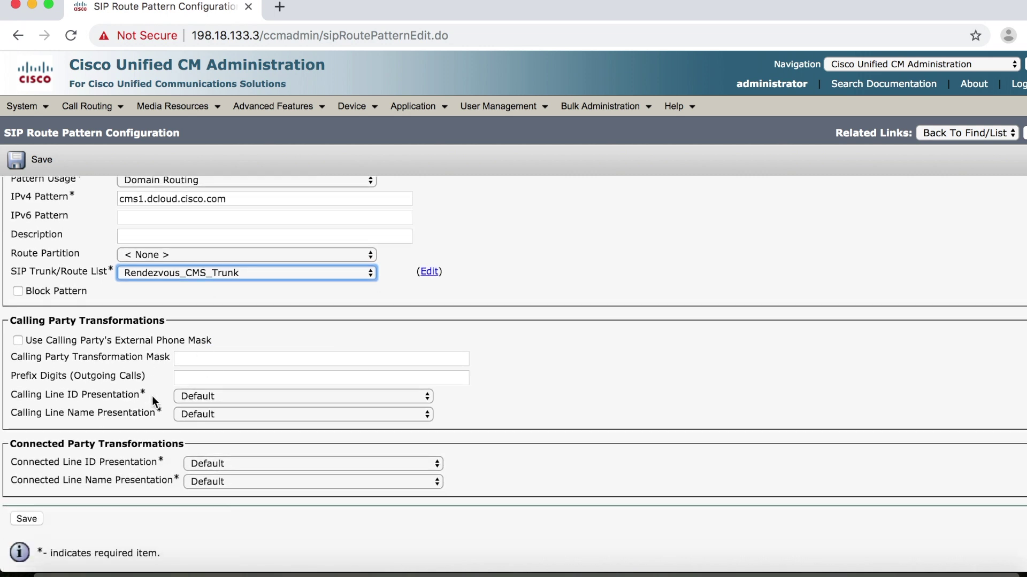
left_click(27, 520)
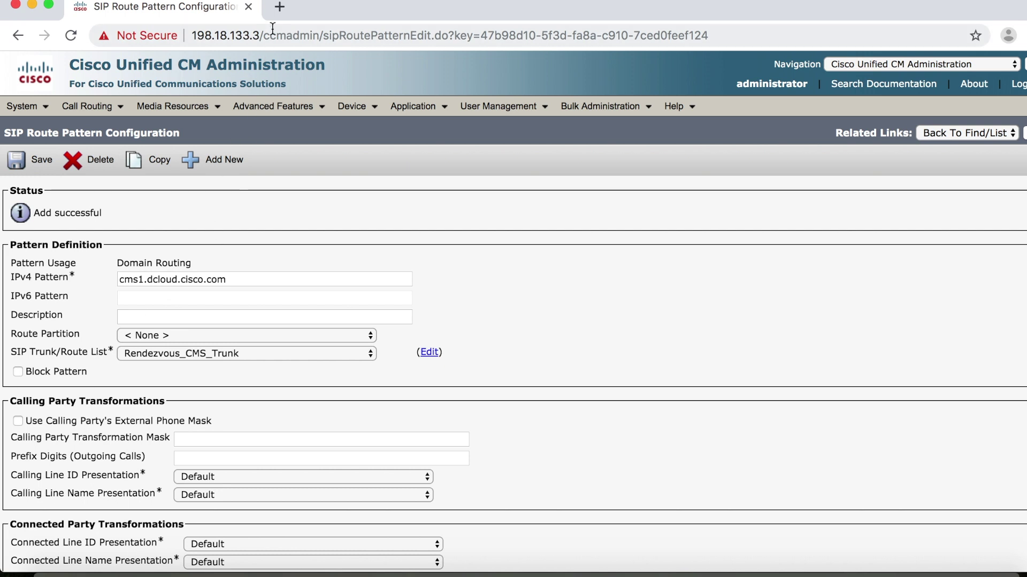
left_click(279, 7)
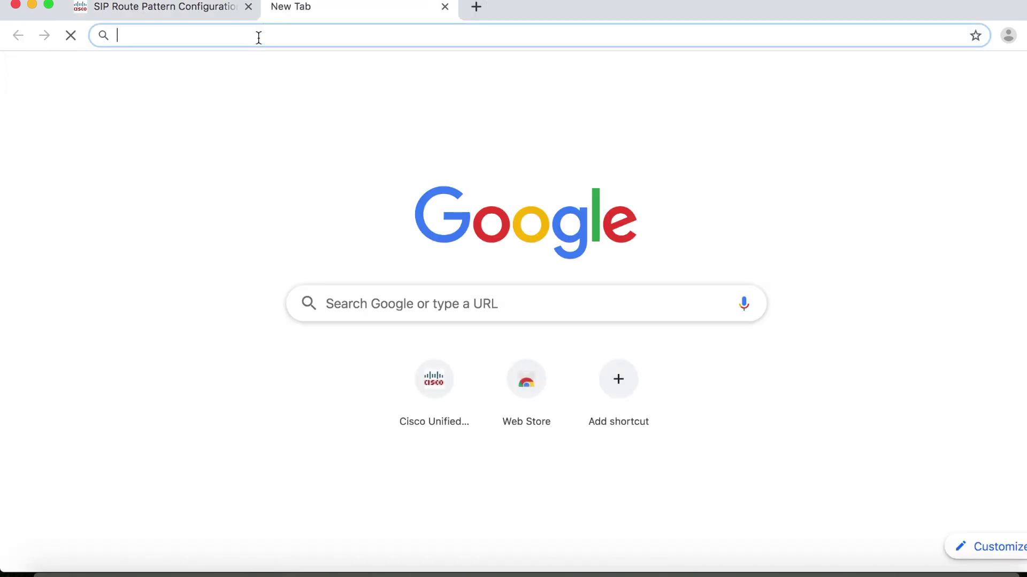
type("https")
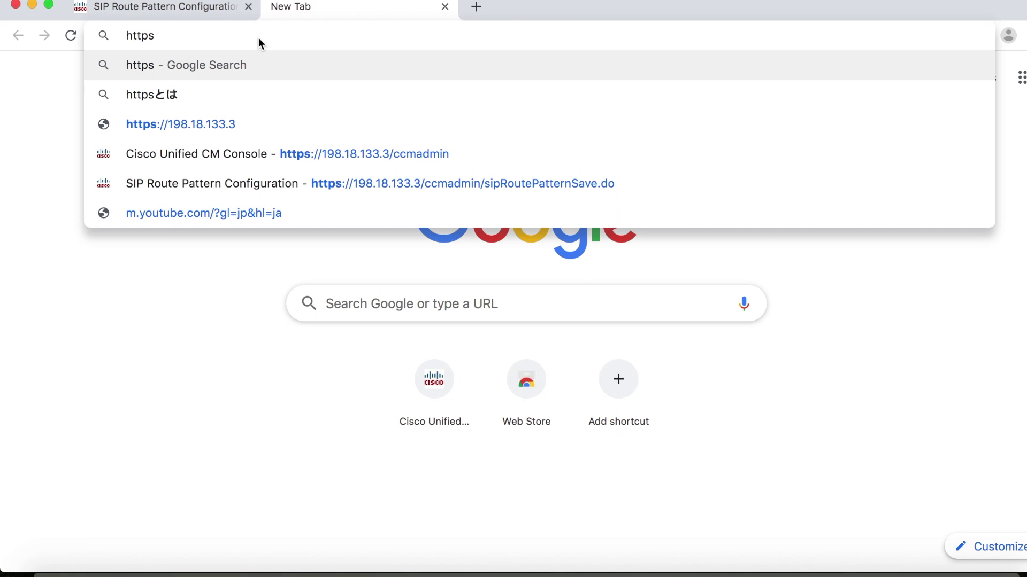
type(":")
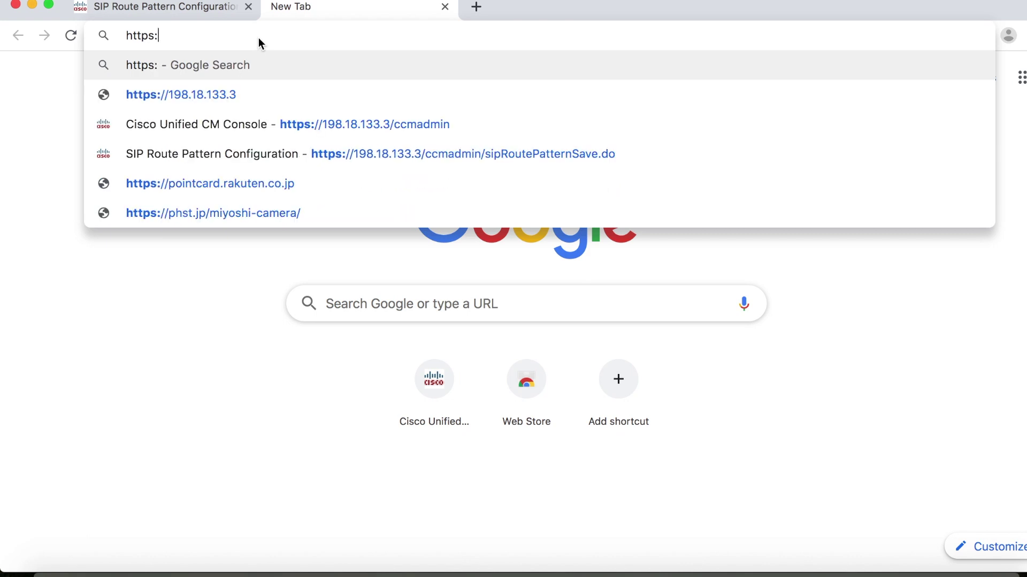
type("//")
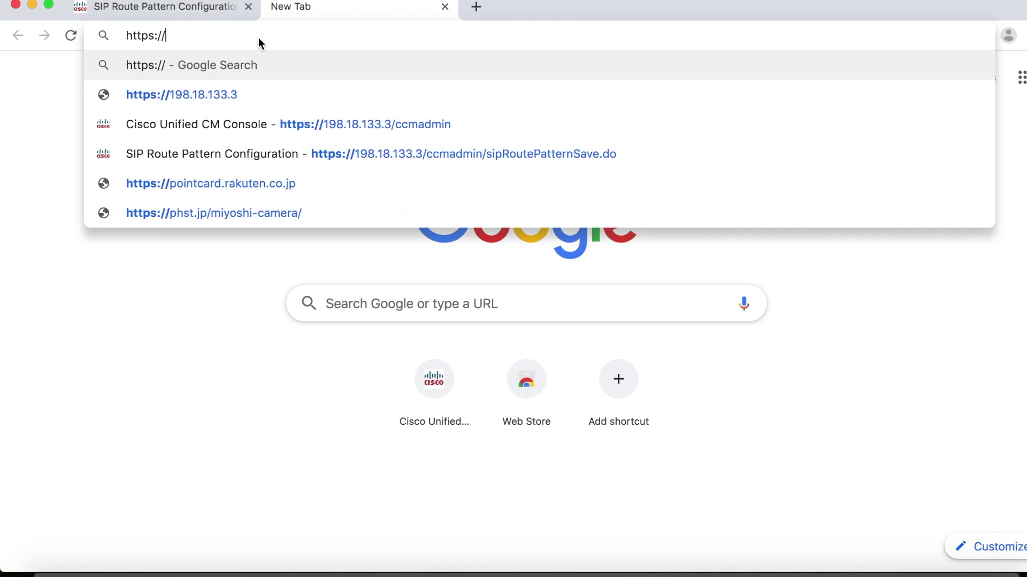
type("1")
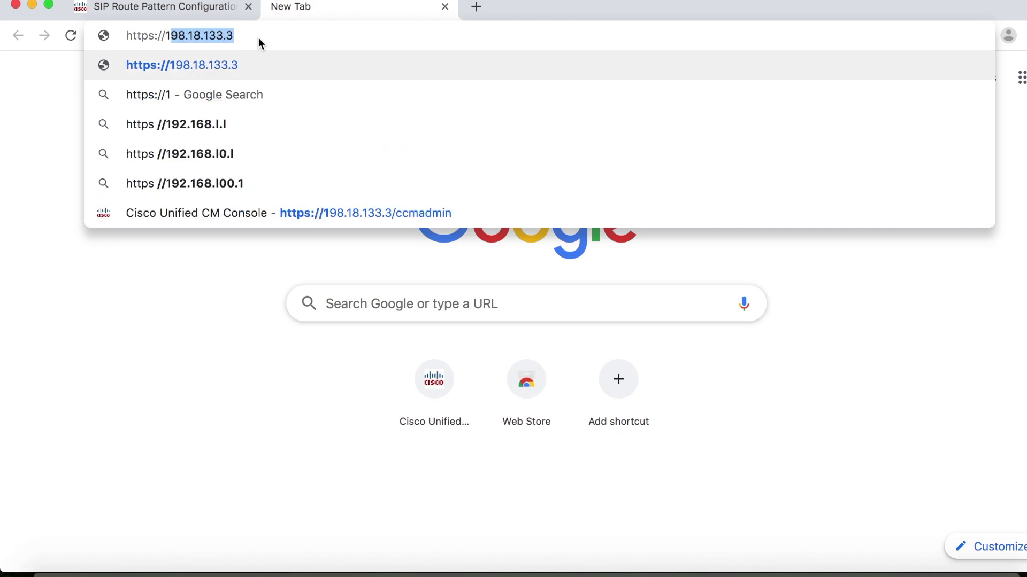
type("98.1")
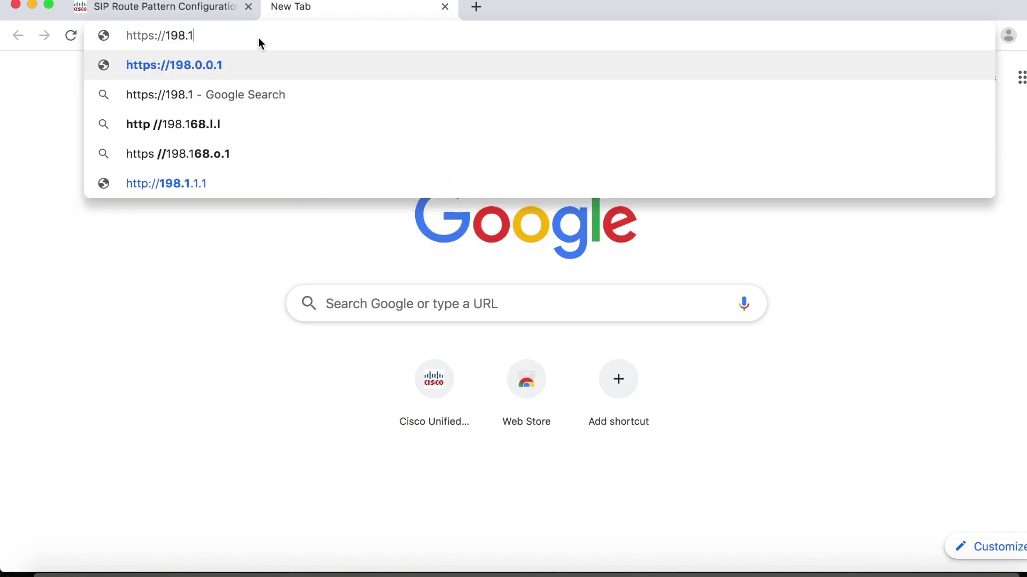
type("8.134")
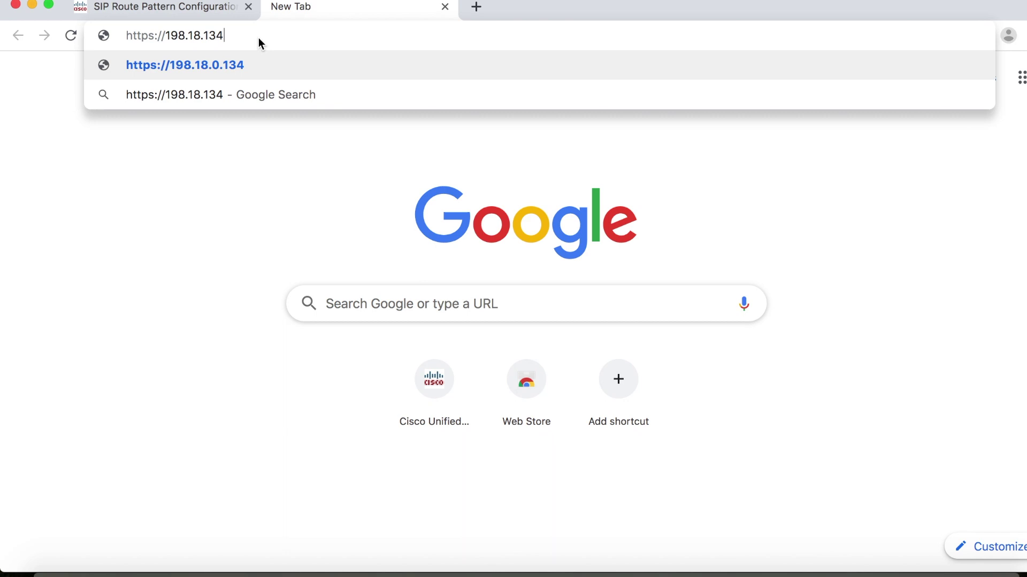
type(".185")
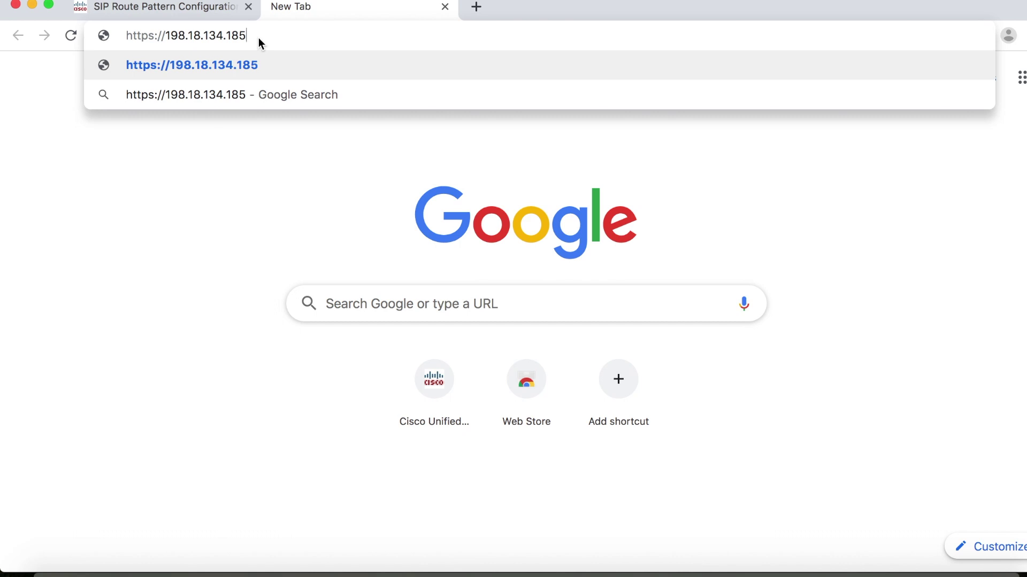
type(":445")
key("Return")
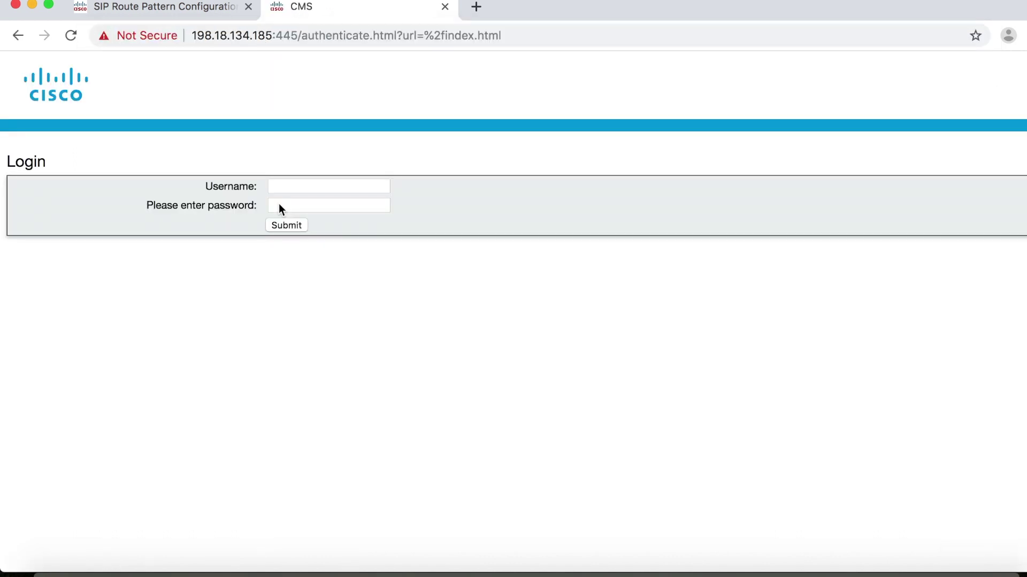
- Log in to CMS Web Admin as admin, dismiss the last-login notice, and show the Configuration menu
key("Tab")
type("admin")
key("Tab")
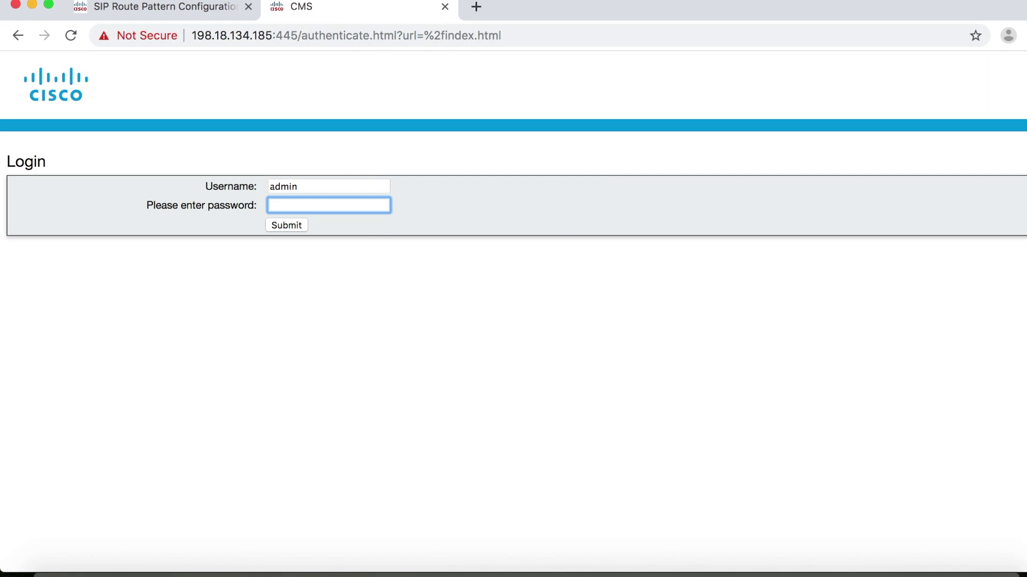
type("••••••••••")
key("Return")
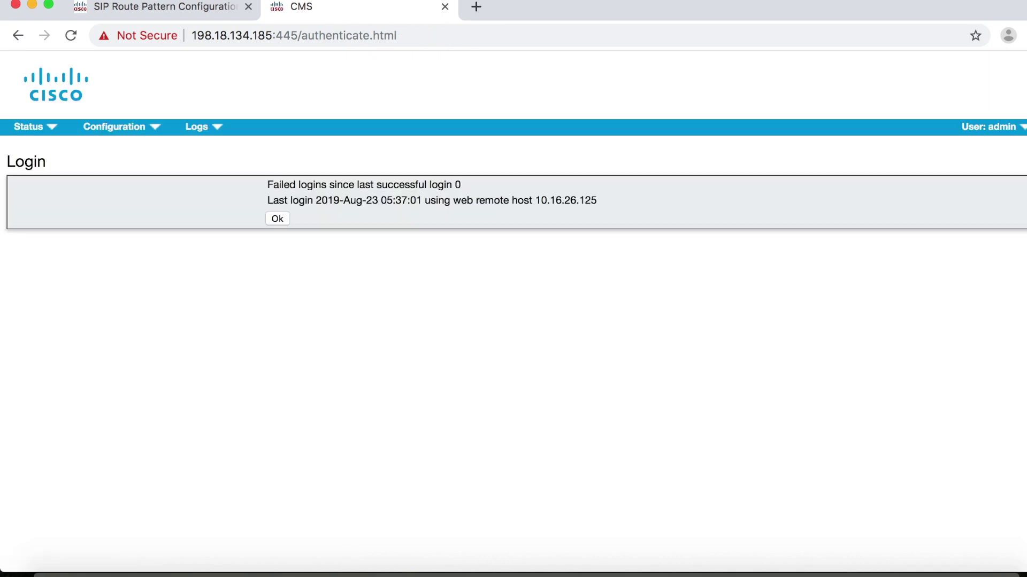
left_click(281, 221)
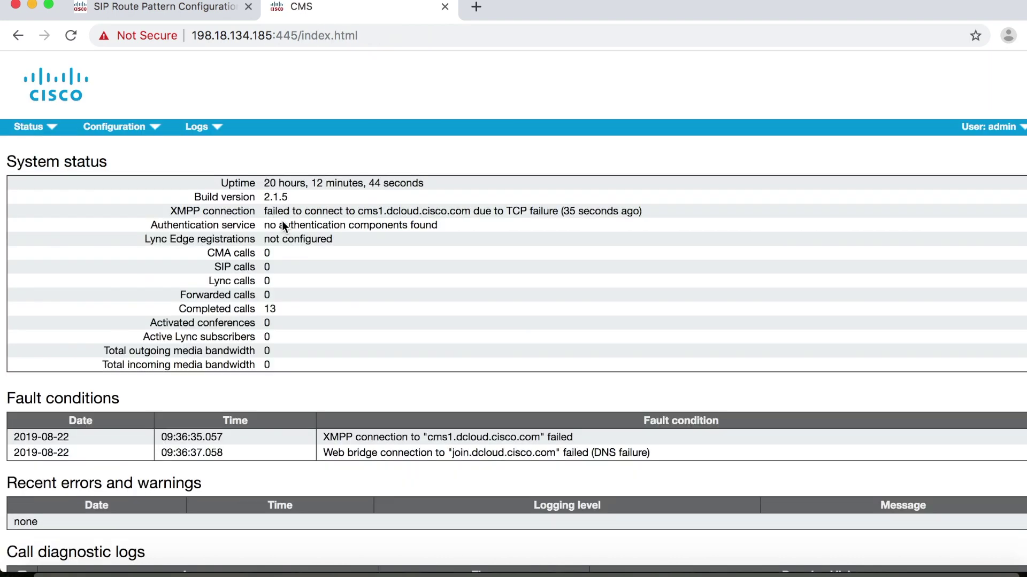
left_click(155, 132)
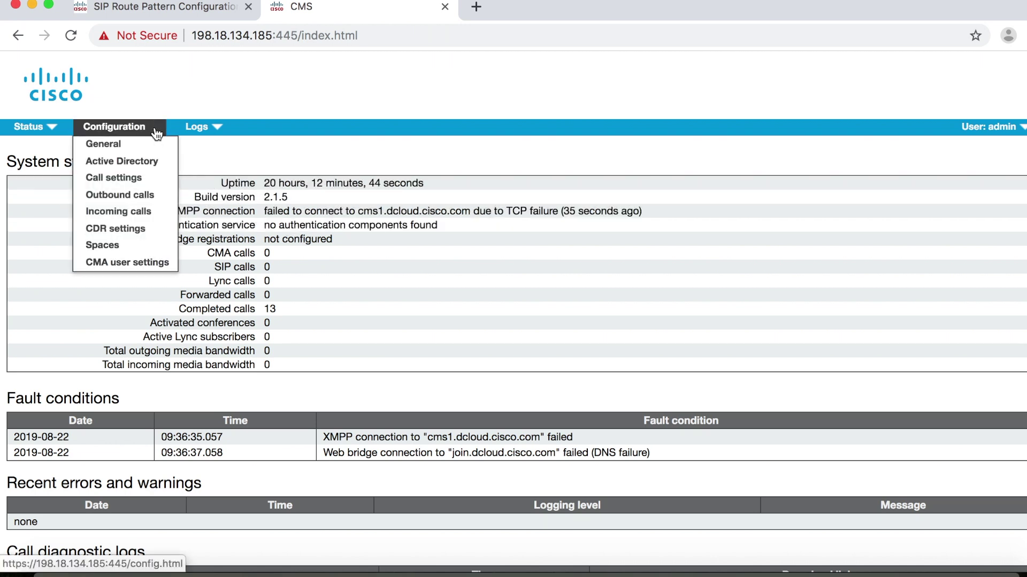
- On the Spaces page, enter name Rendezvous Meetings, URI 5001 and secondary URI cms1.dcloud.cisco.com
left_click(117, 247)
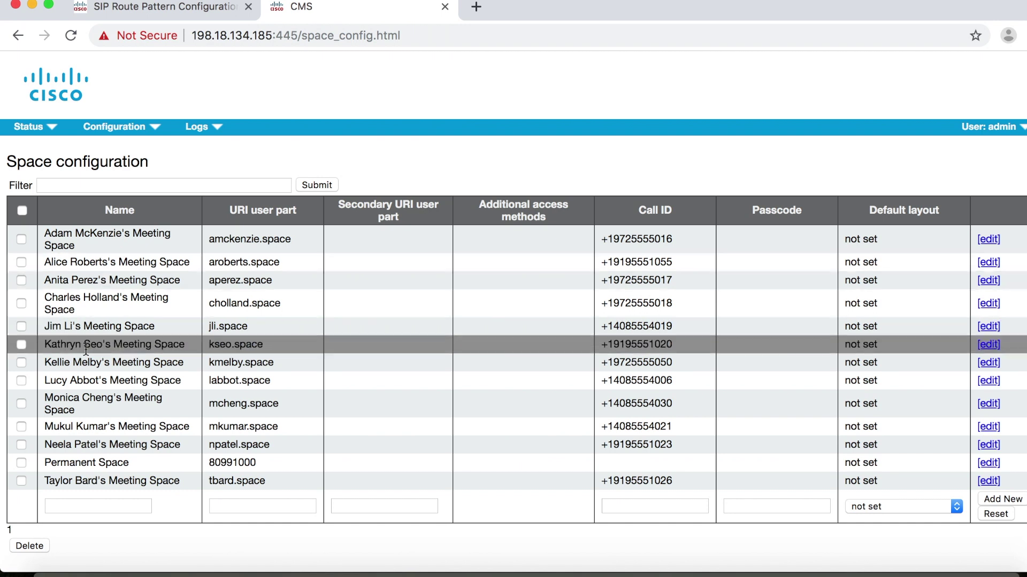
left_click(70, 508)
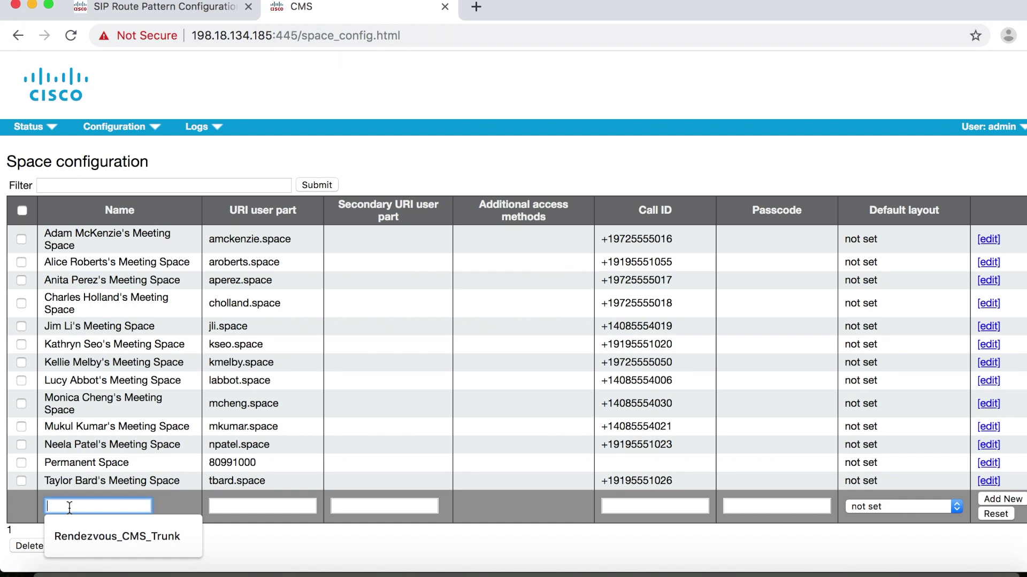
type("Rendezvous Meetings")
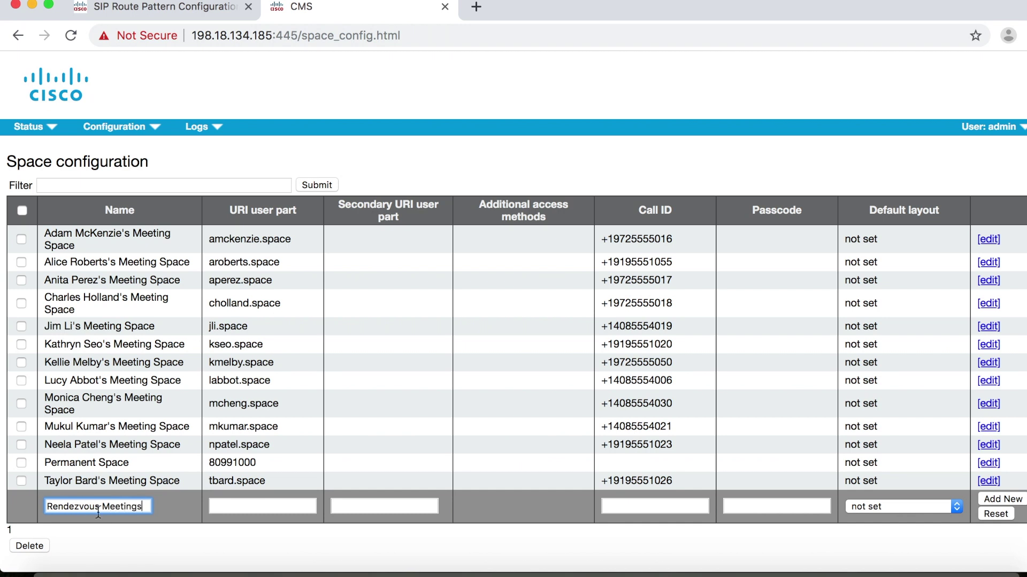
left_click(216, 507)
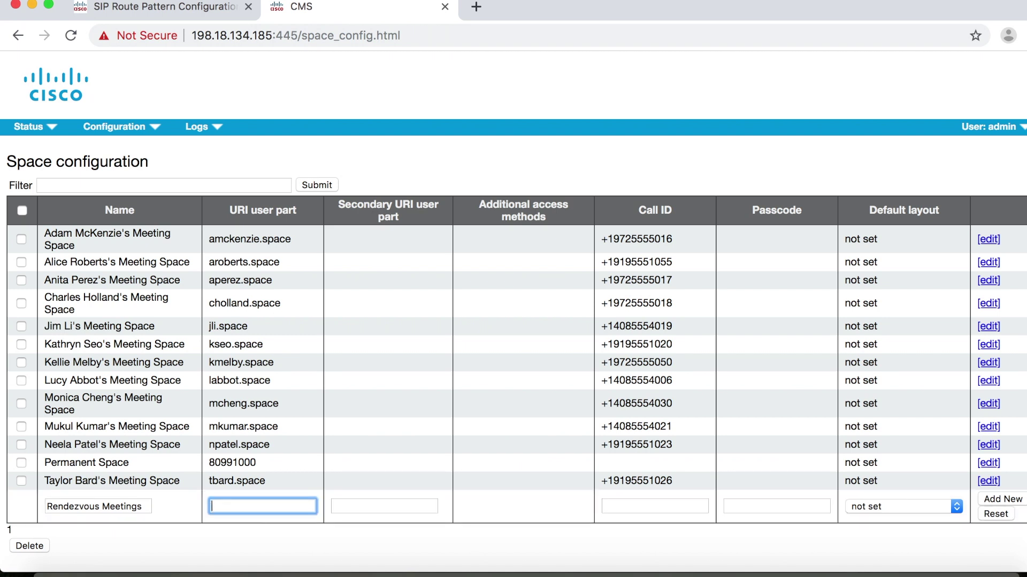
type("5001")
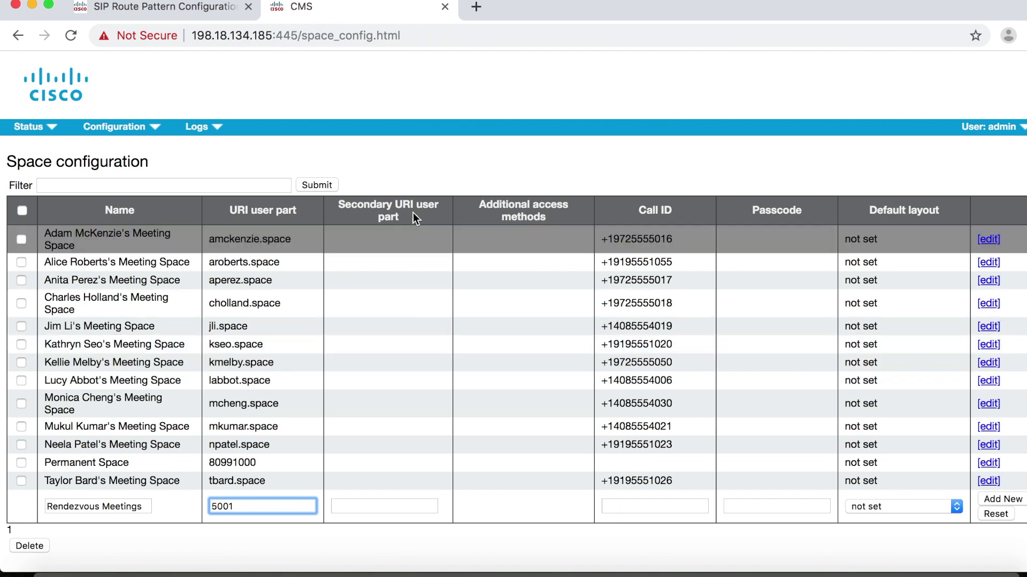
left_click(385, 505)
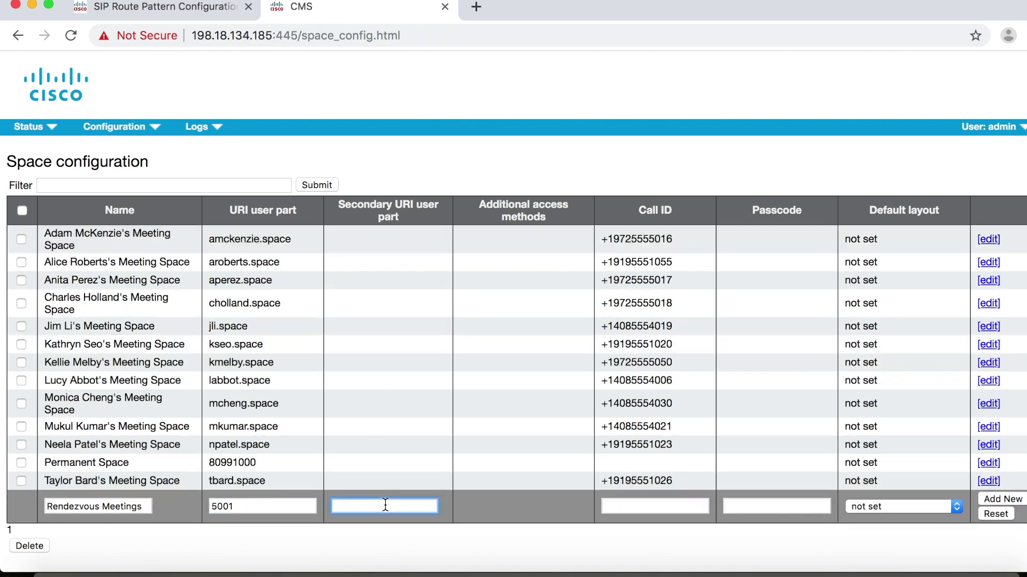
type("cms1.dcloud.cisco.com")
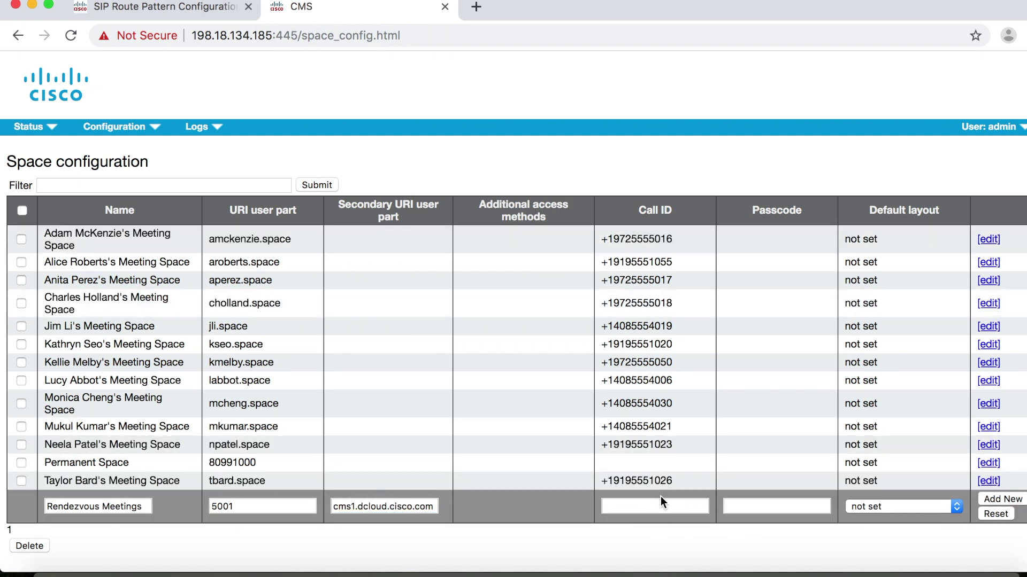
- Leave the default layout not set and add the Rendezvous Meetings space
left_click(659, 503)
left_click(891, 505)
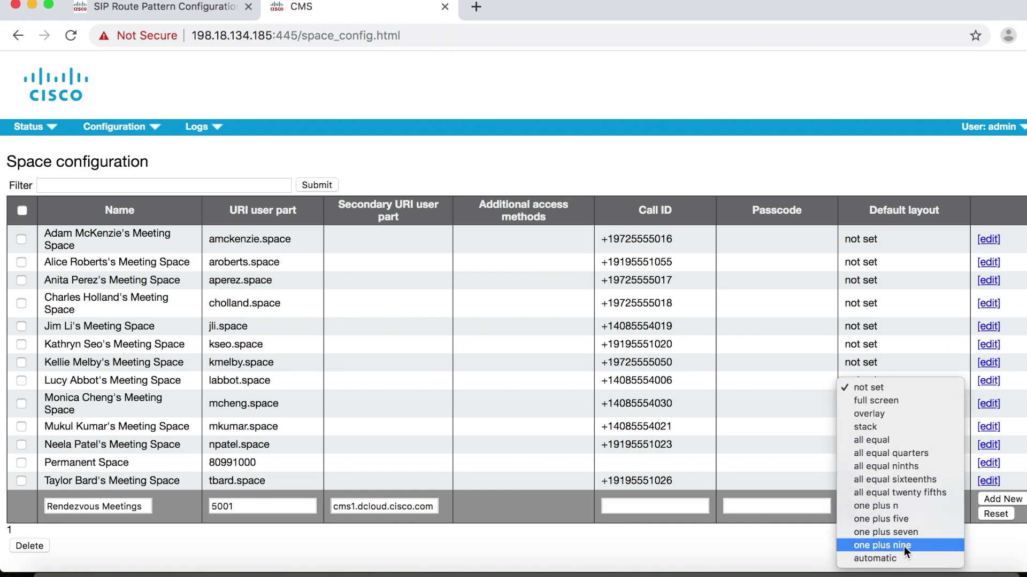
left_click(987, 548)
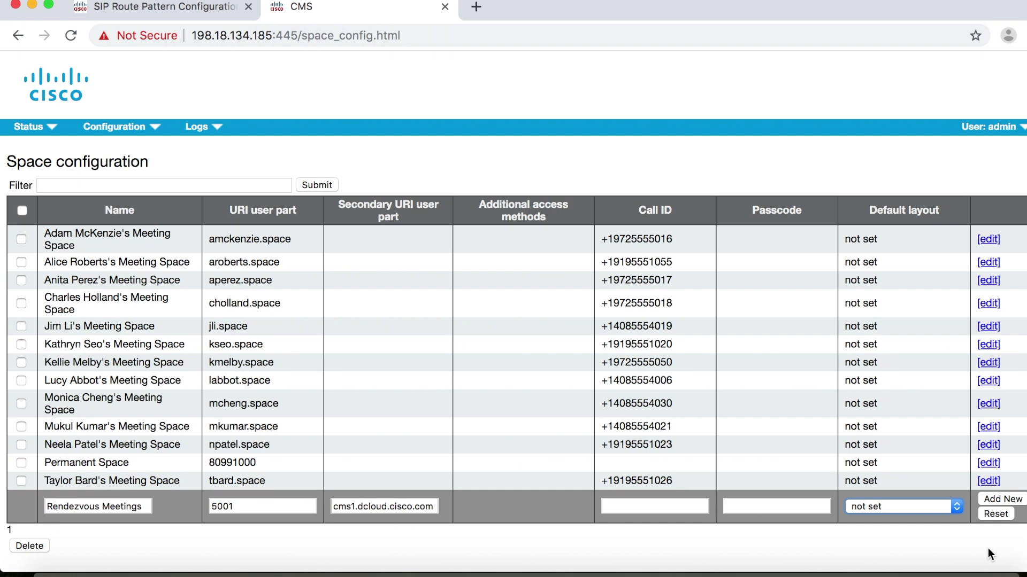
left_click(1002, 499)
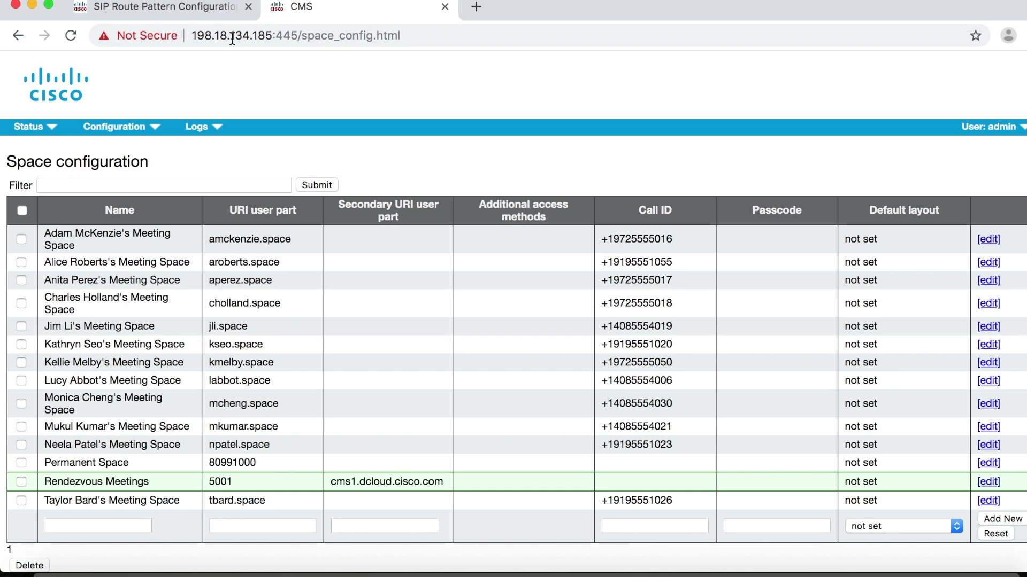
- Switch back to the CUCM tab showing the saved cms1.dcloud.cisco.com SIP route pattern
left_click(189, 8)
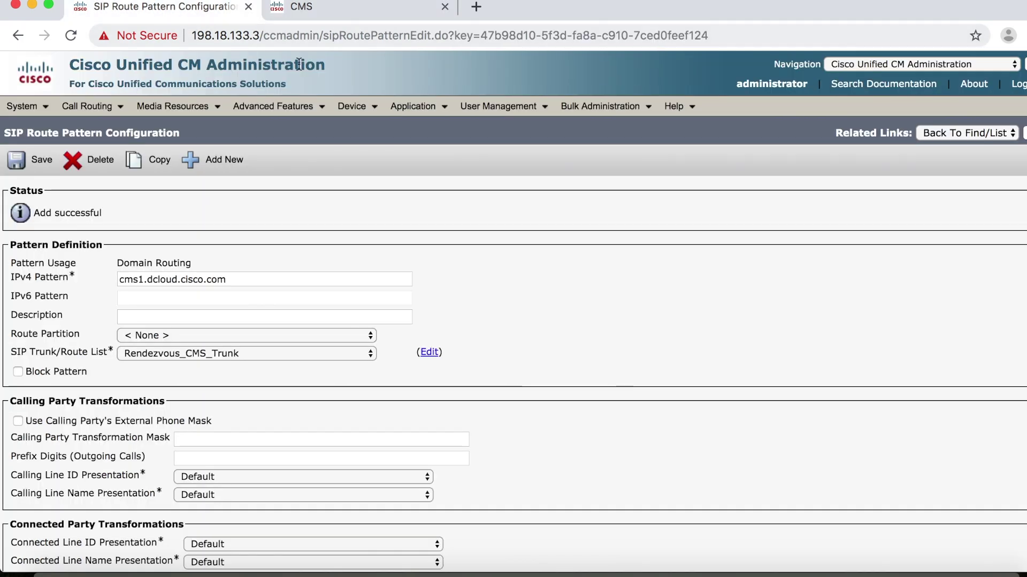
- List all phones and open the configuration of SEPF09E630F774C, the 9971 described TOP
left_click(364, 114)
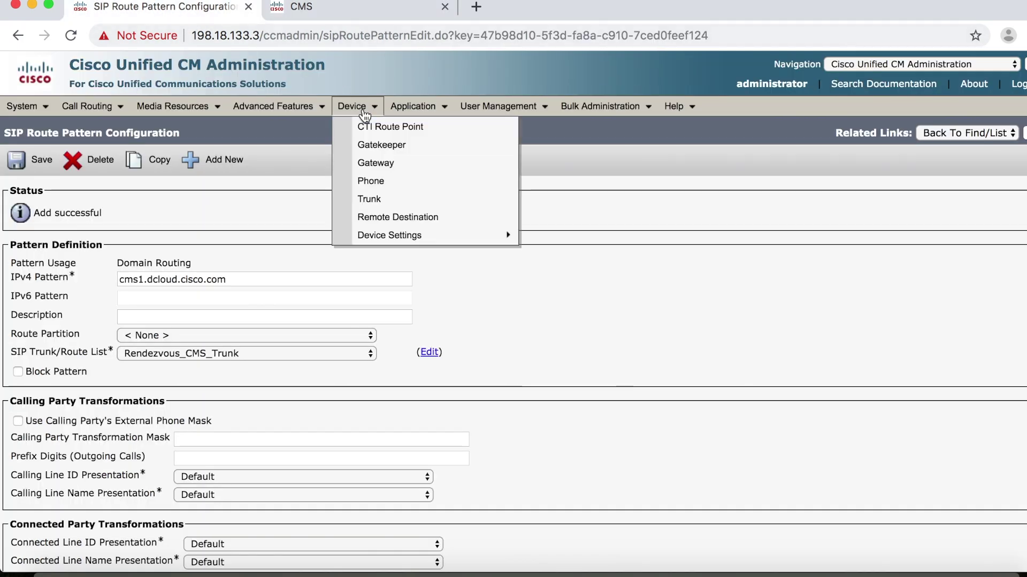
left_click(380, 183)
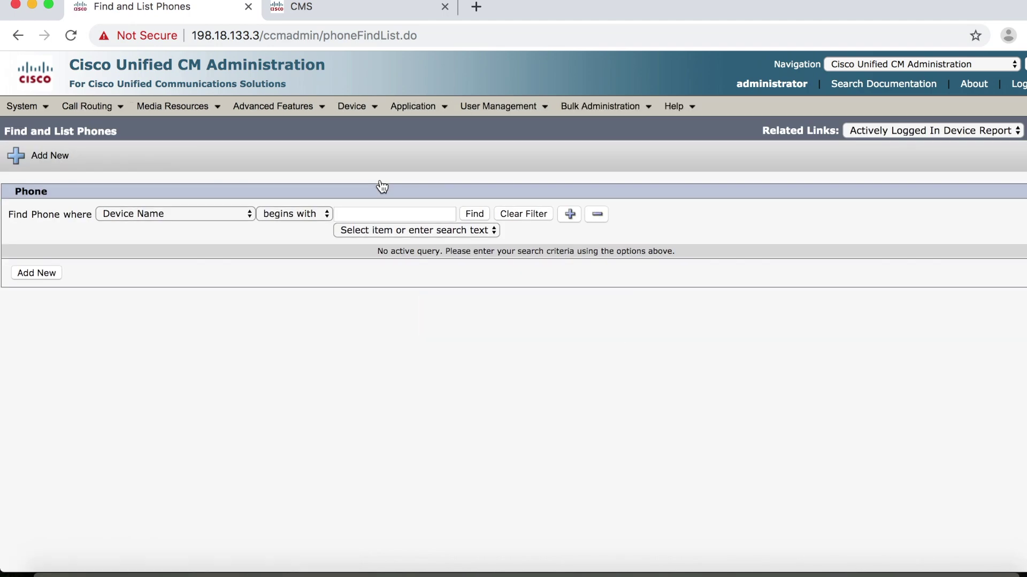
left_click(474, 214)
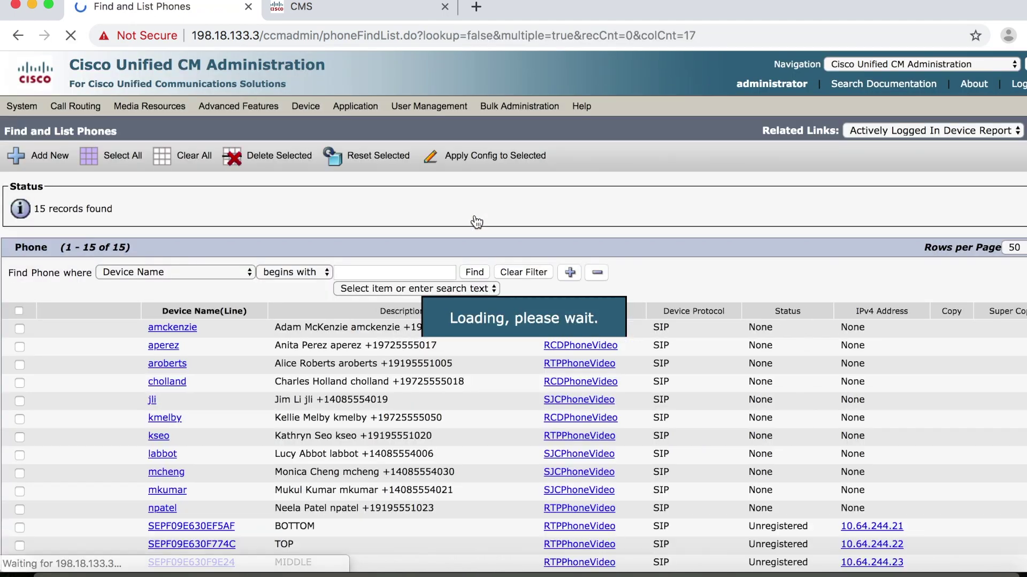
scroll(476, 222, "down", 2)
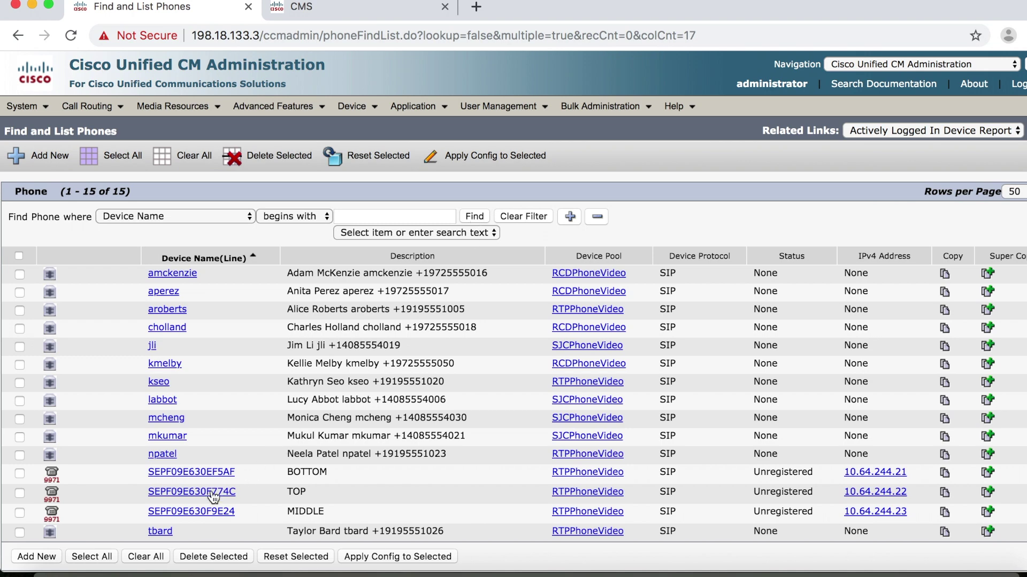
left_click(214, 492)
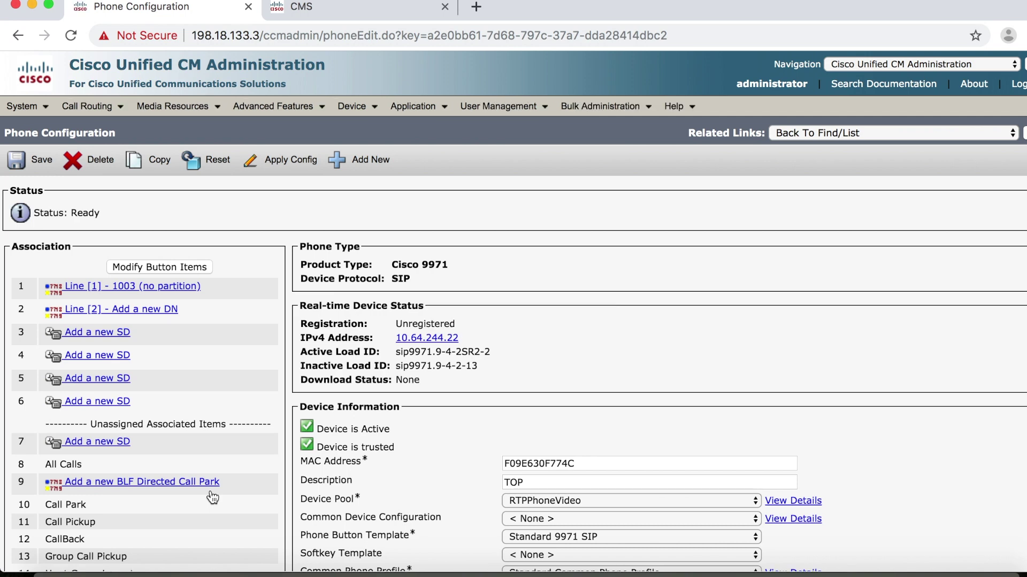
left_click(122, 336)
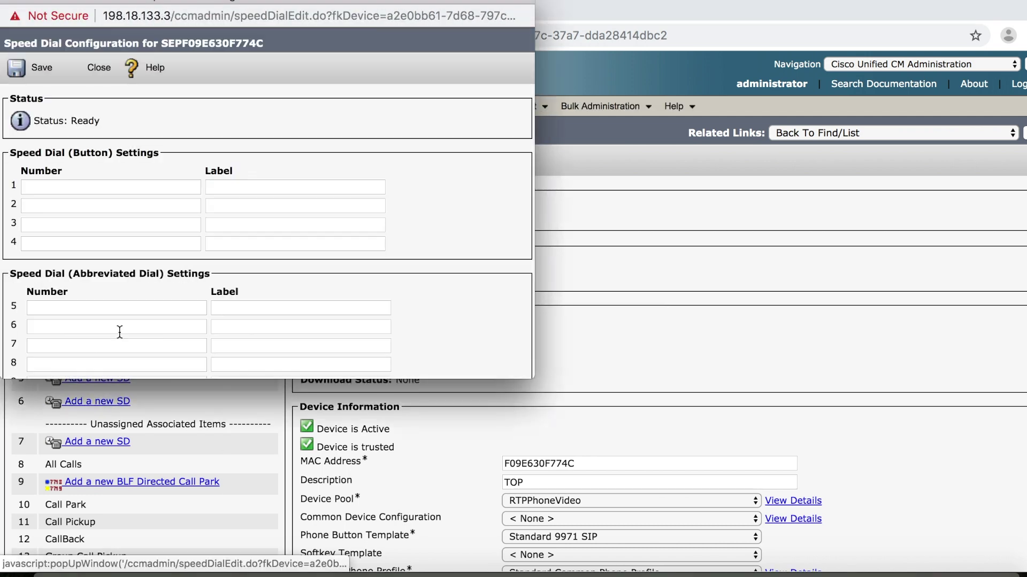
left_click(106, 189)
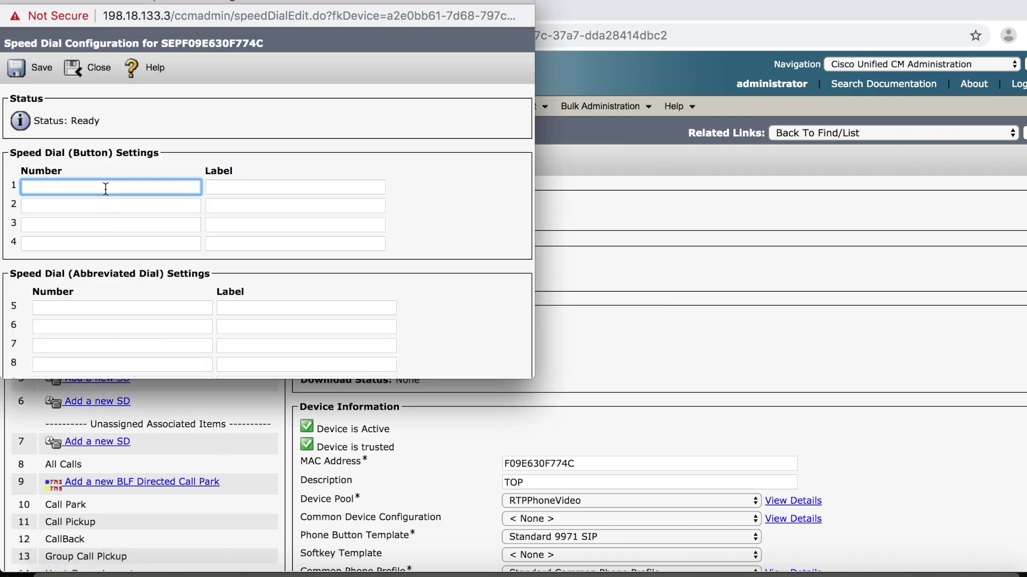
type("5001@cms1.dc")
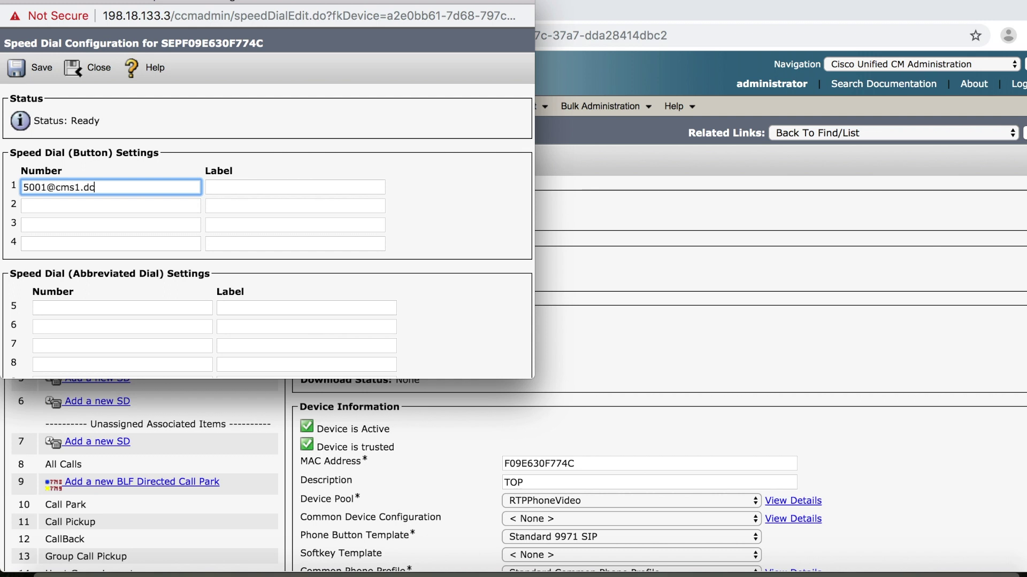
type("loud.cisco.c")
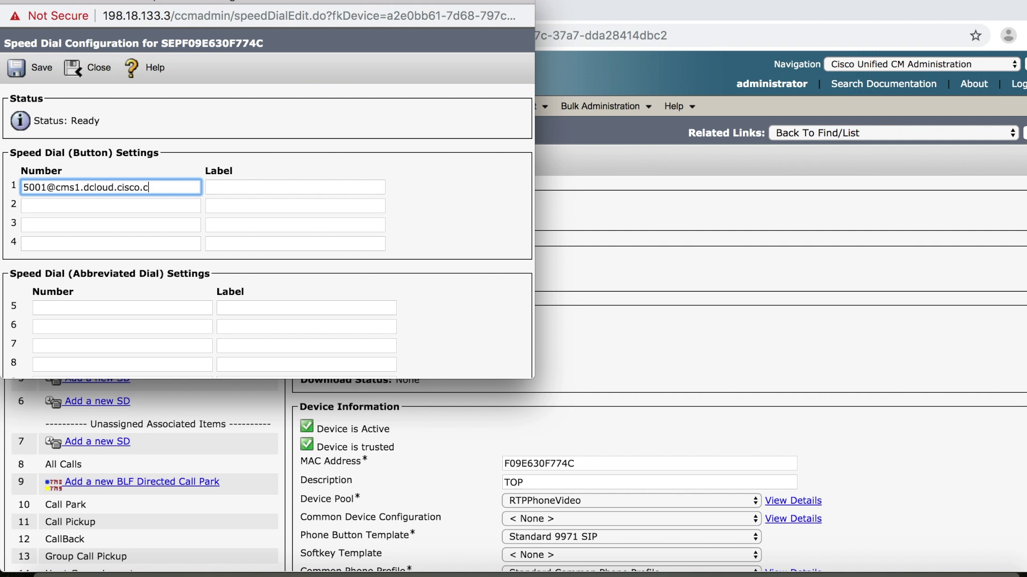
type("om")
key("Tab")
type("Rende")
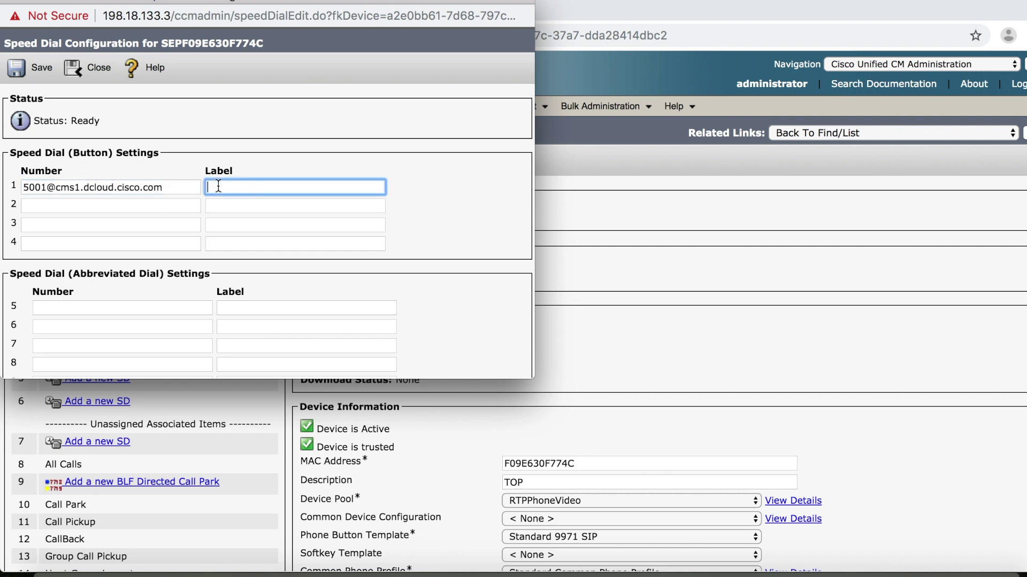
type("zvous Meeting")
left_click(33, 70)
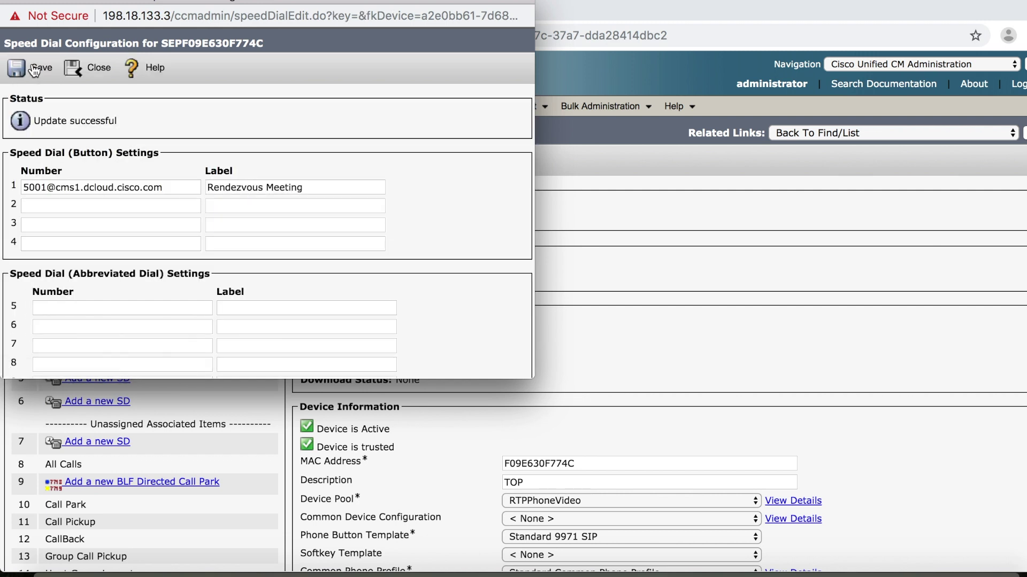
left_click(95, 72)
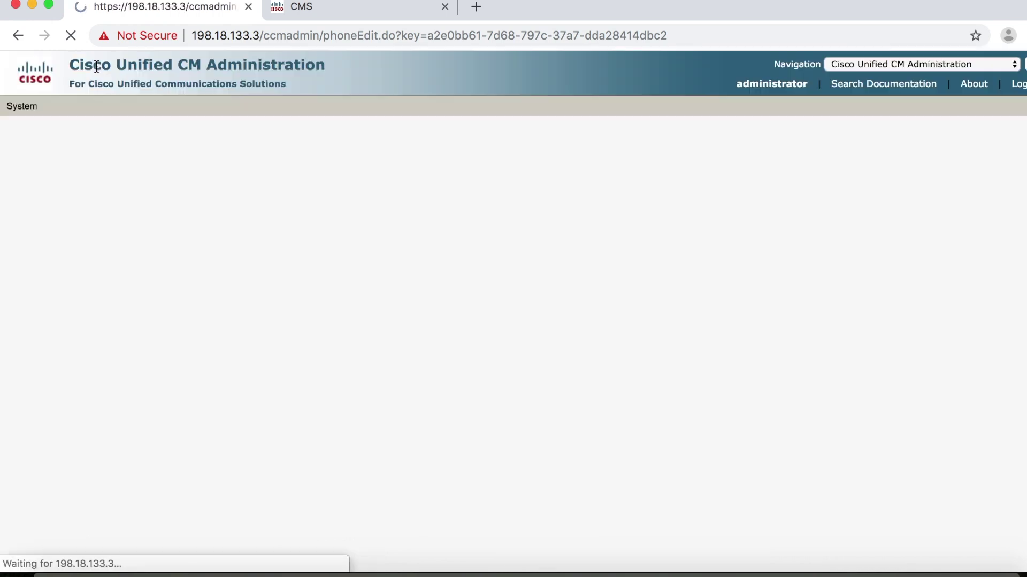